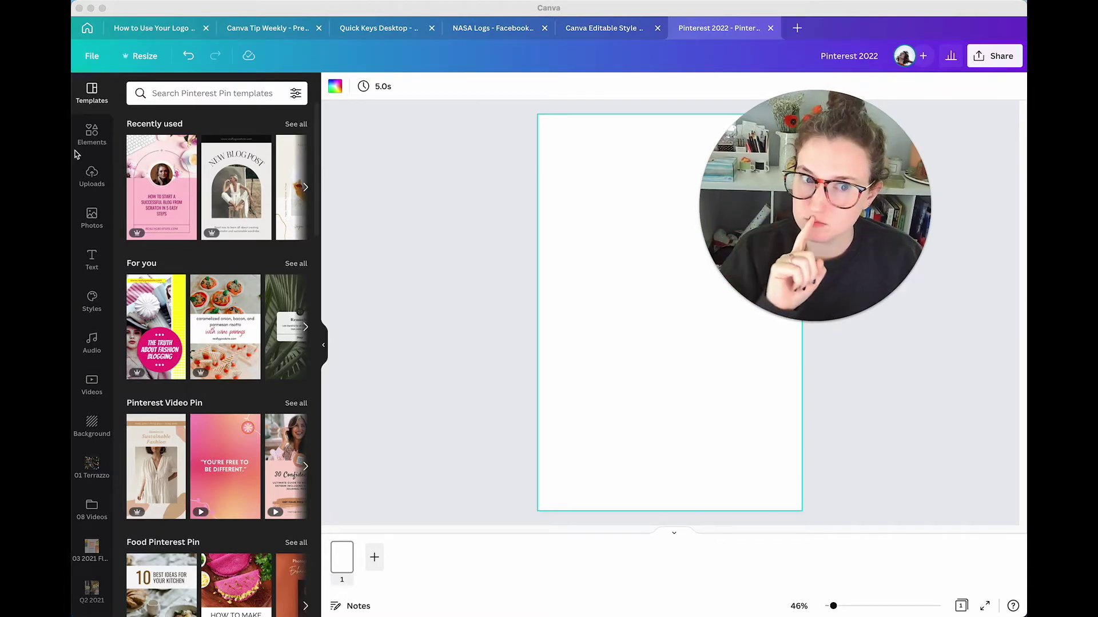
- Open the Elements library beside the blank Pinterest 2022 pin
click(92, 138)
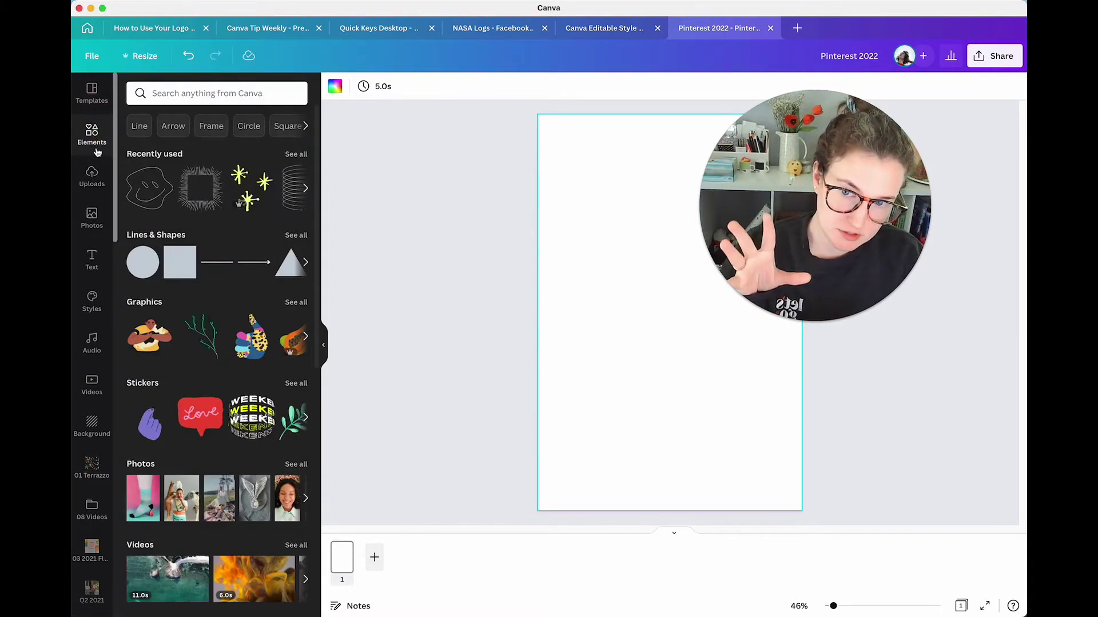
- Add the square frame from the full Frames collection to the middle of the pin
scroll(234, 346, down, 10)
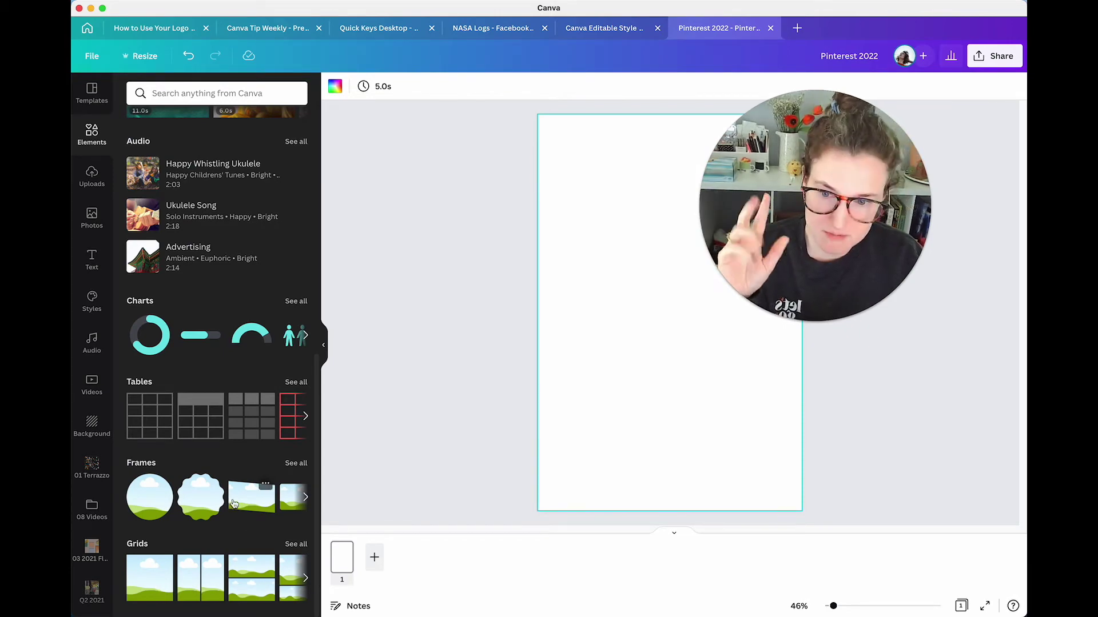
click(296, 464)
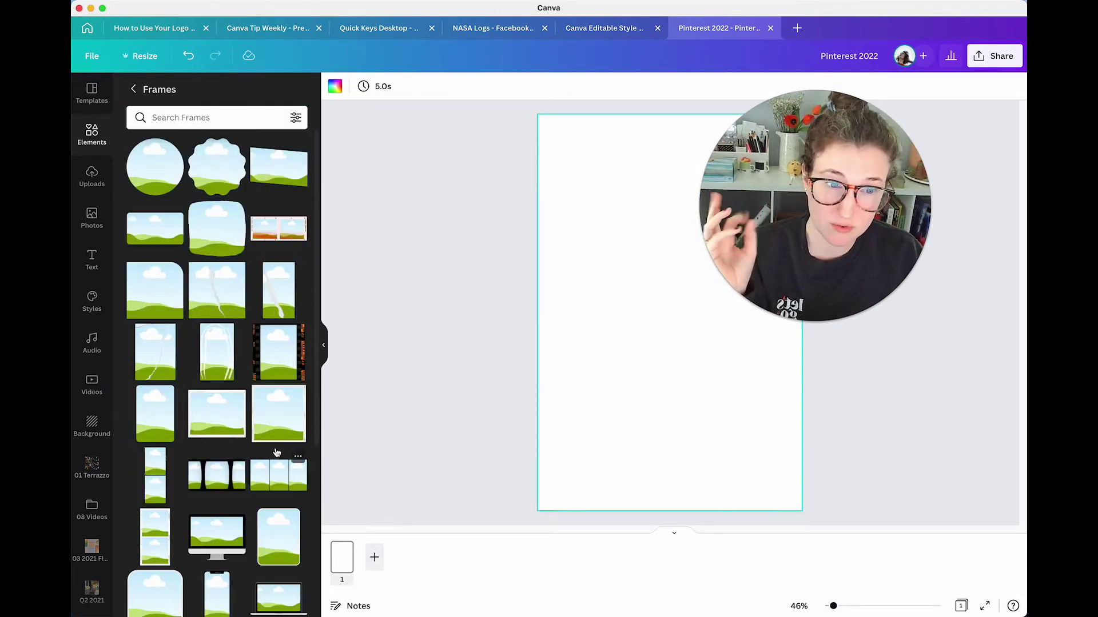
scroll(267, 444, down, 6)
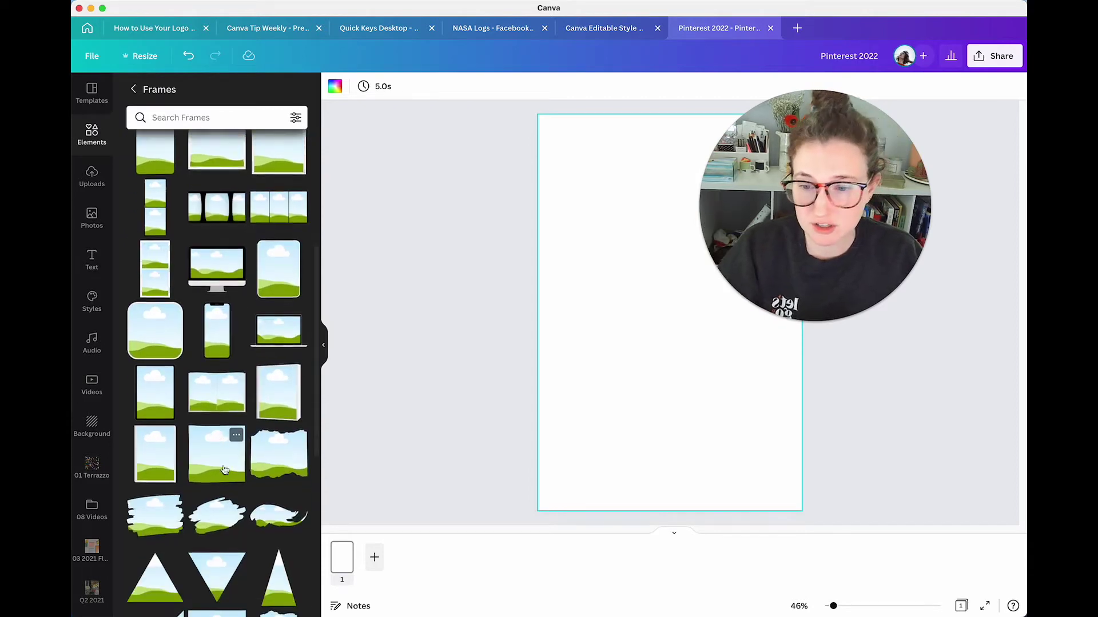
click(216, 521)
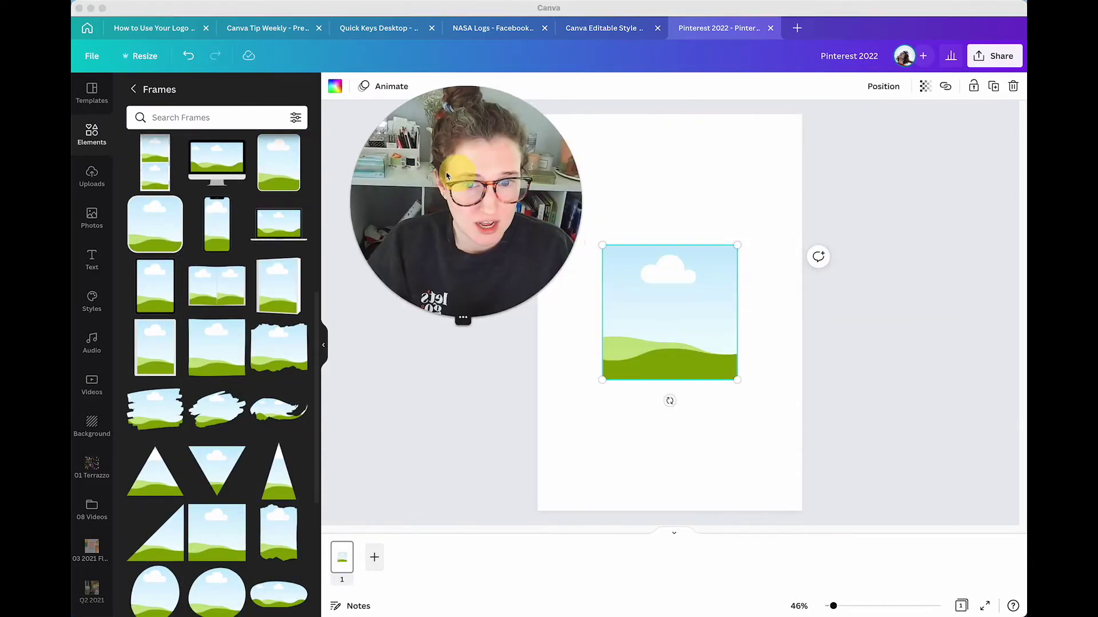
- Duplicate the square frame into two columns and three rows, resized to fill the page
drag(666, 305, 625, 213)
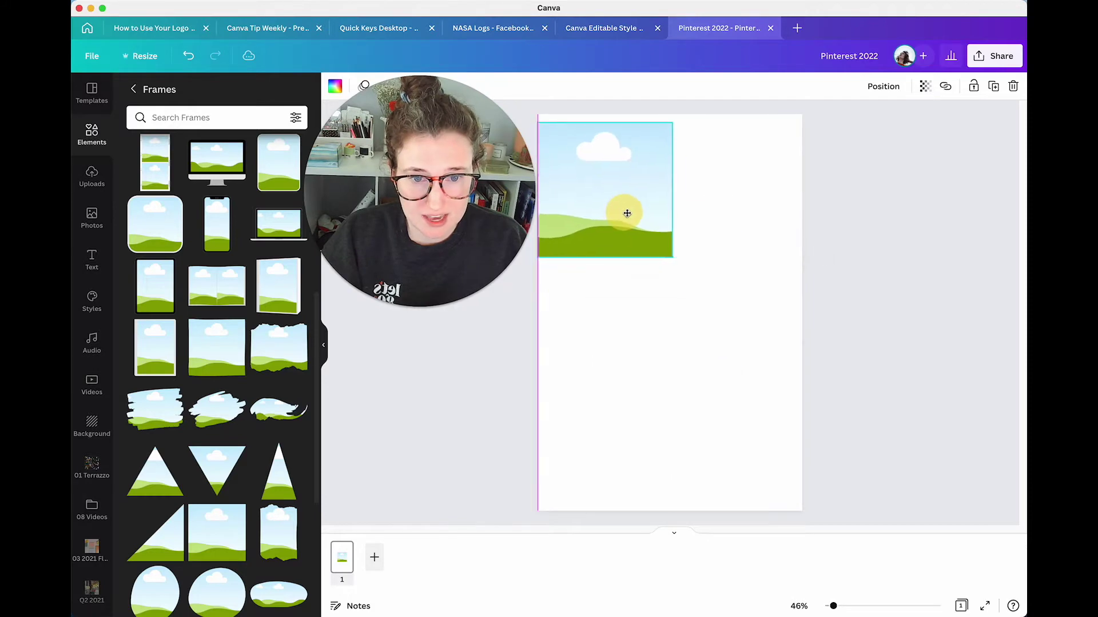
click(384, 307)
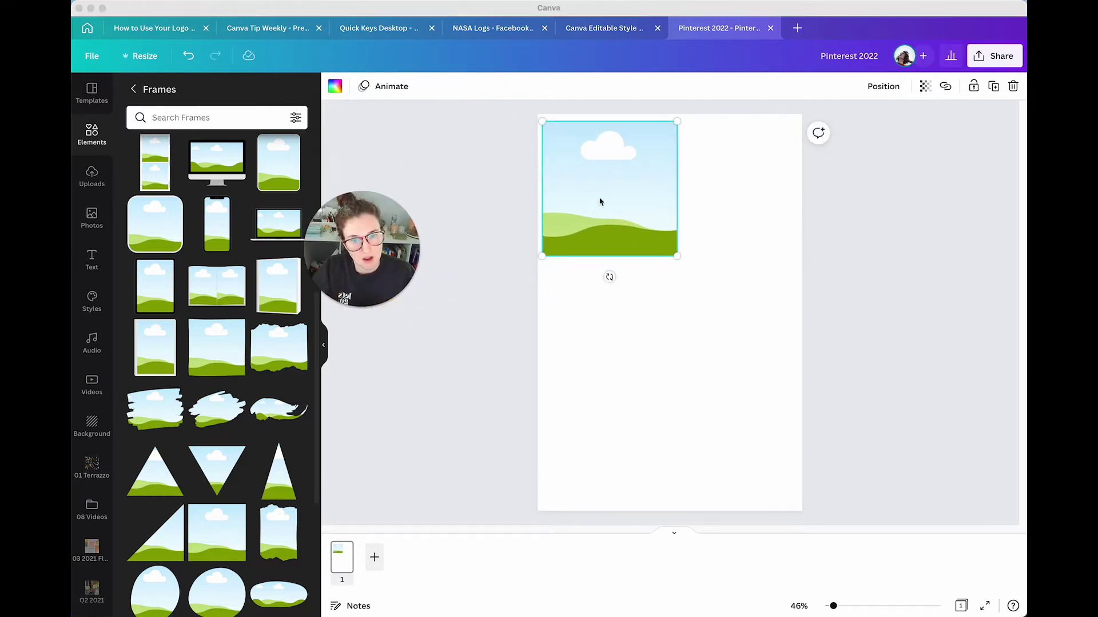
drag(586, 200, 726, 203)
shift+click(612, 188)
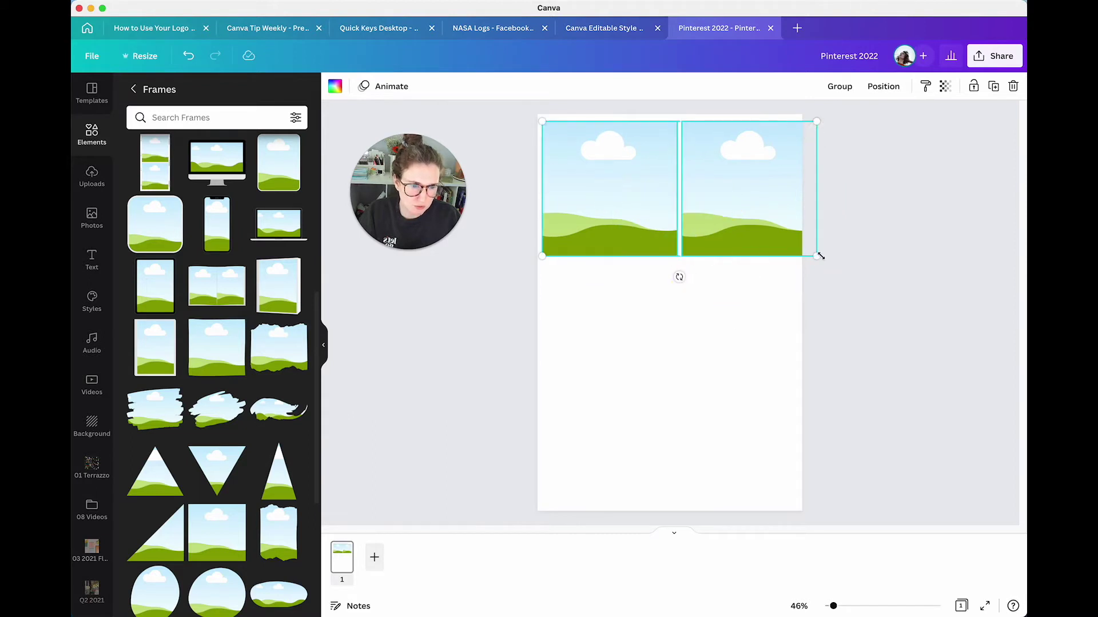
drag(818, 252, 743, 342)
drag(632, 314, 641, 440)
drag(541, 118, 787, 473)
click(886, 418)
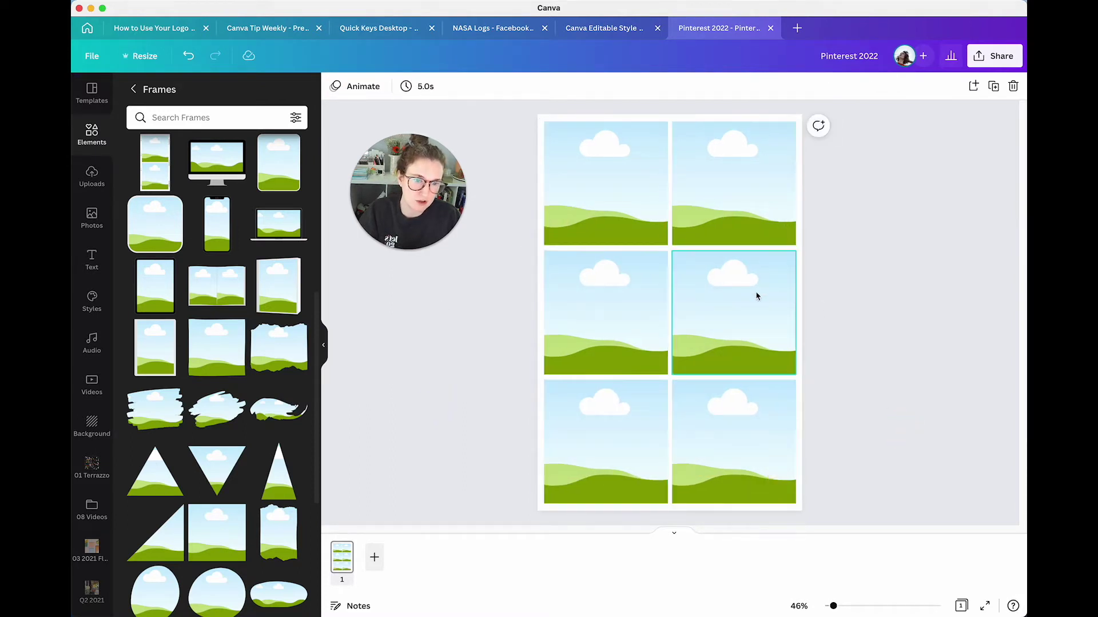
click(92, 218)
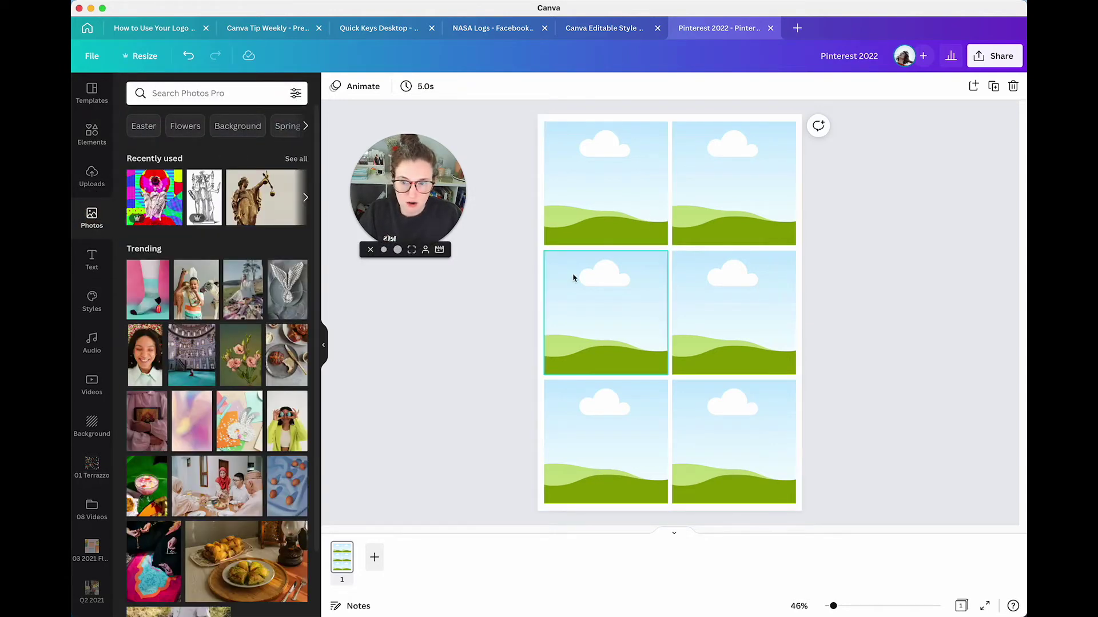
- Drop the statue, bunny, flowers and book stock photos into the top four frames
drag(254, 222, 657, 204)
click(605, 215)
double_click(601, 211)
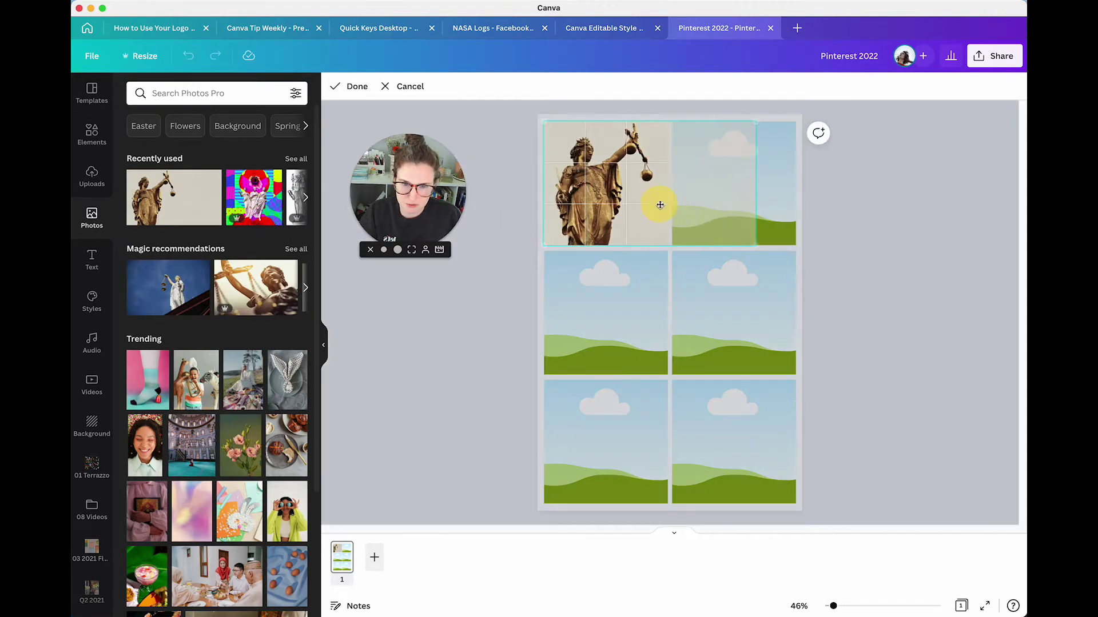
click(484, 373)
drag(247, 495, 734, 184)
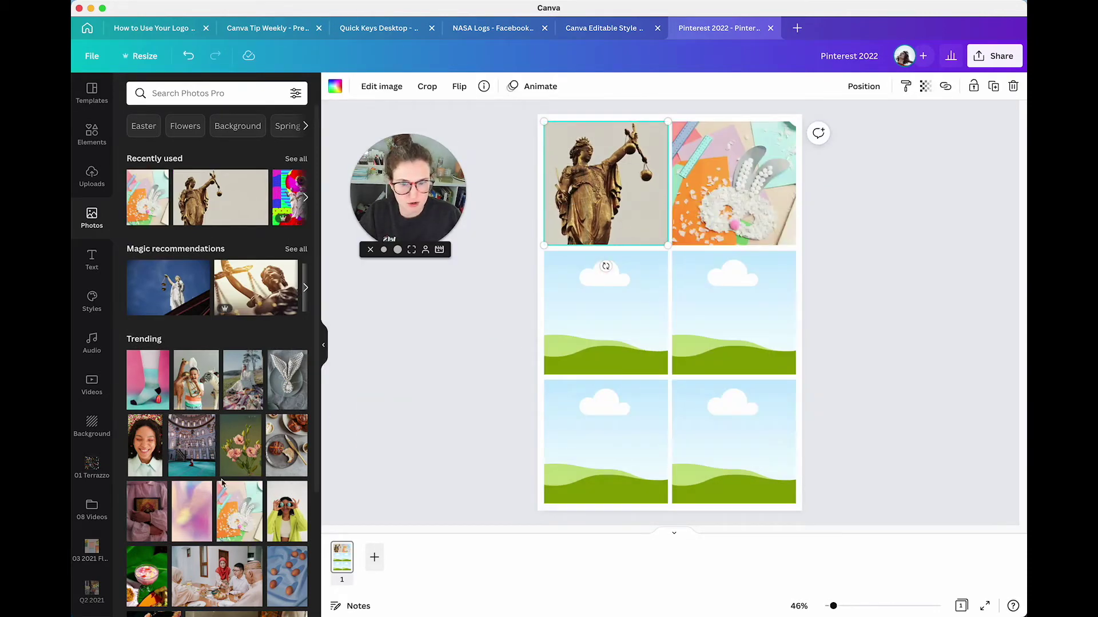
drag(257, 459, 577, 315)
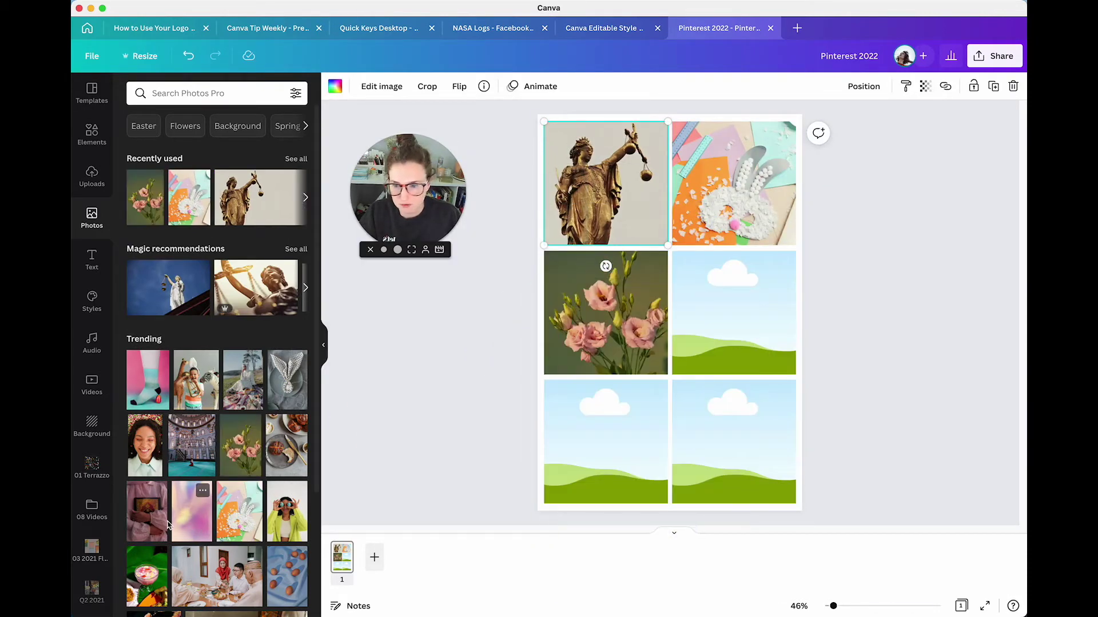
drag(147, 512, 678, 332)
click(472, 434)
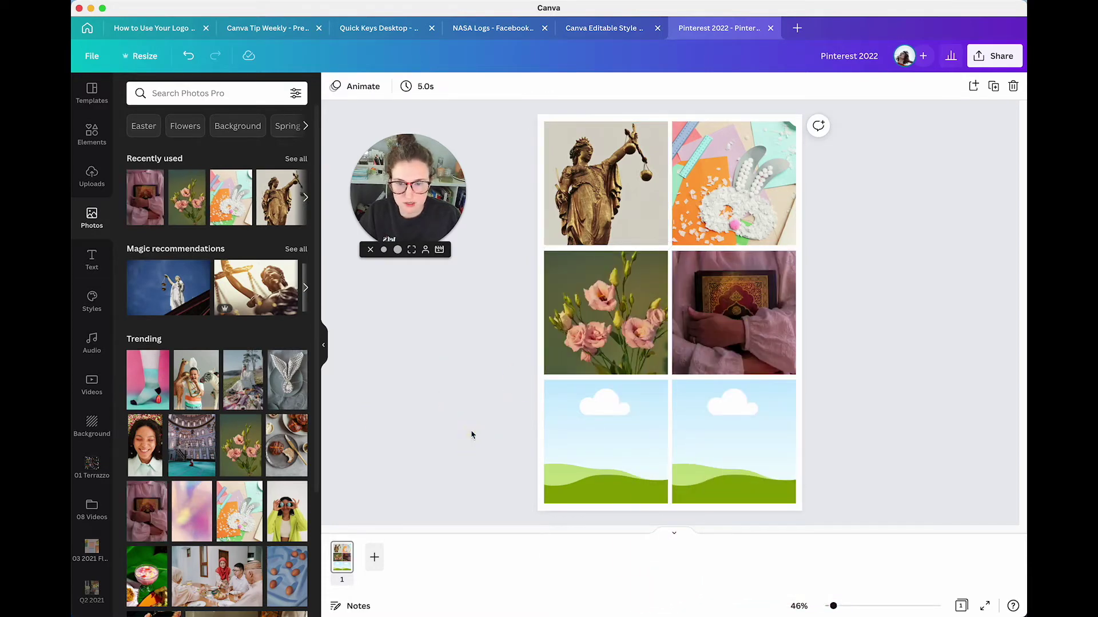
- Undo the photo placements, add a blank second page, and switch to the Style Guide design
key(super+z)
key(super+z)
key(super+z)
key(super+z)
key(super+z)
click(466, 431)
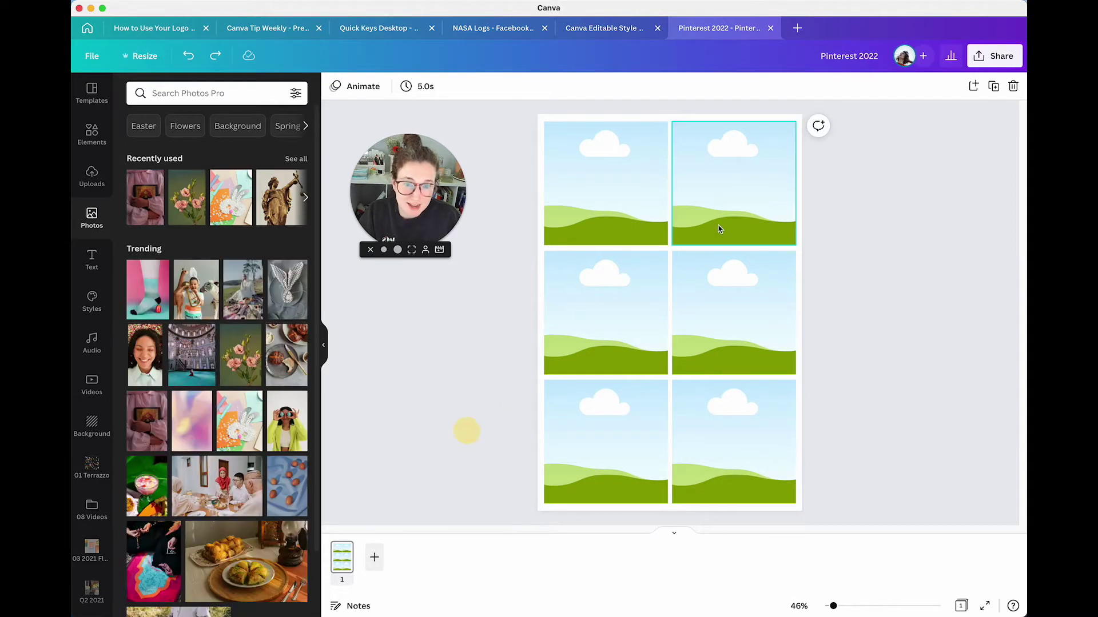
click(375, 558)
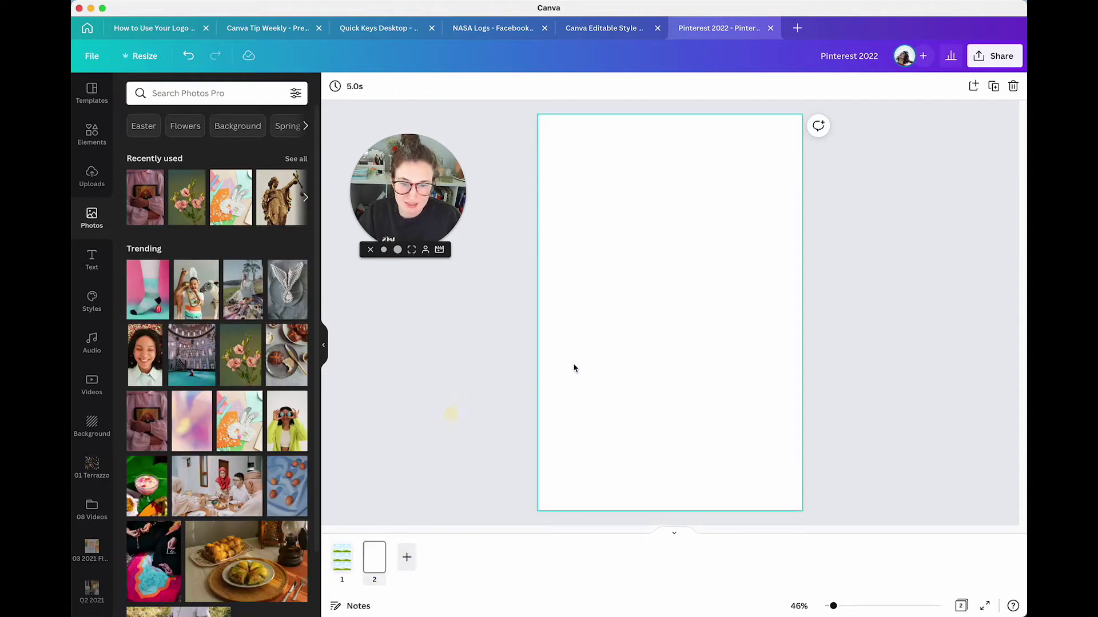
click(575, 368)
key(super+z)
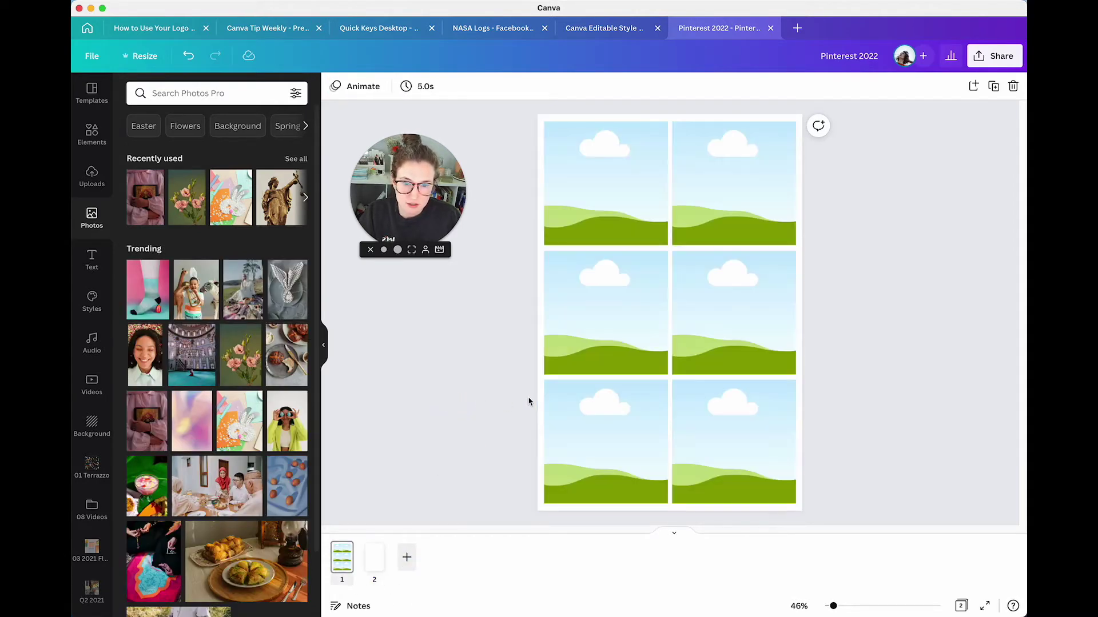
click(604, 28)
click(615, 236)
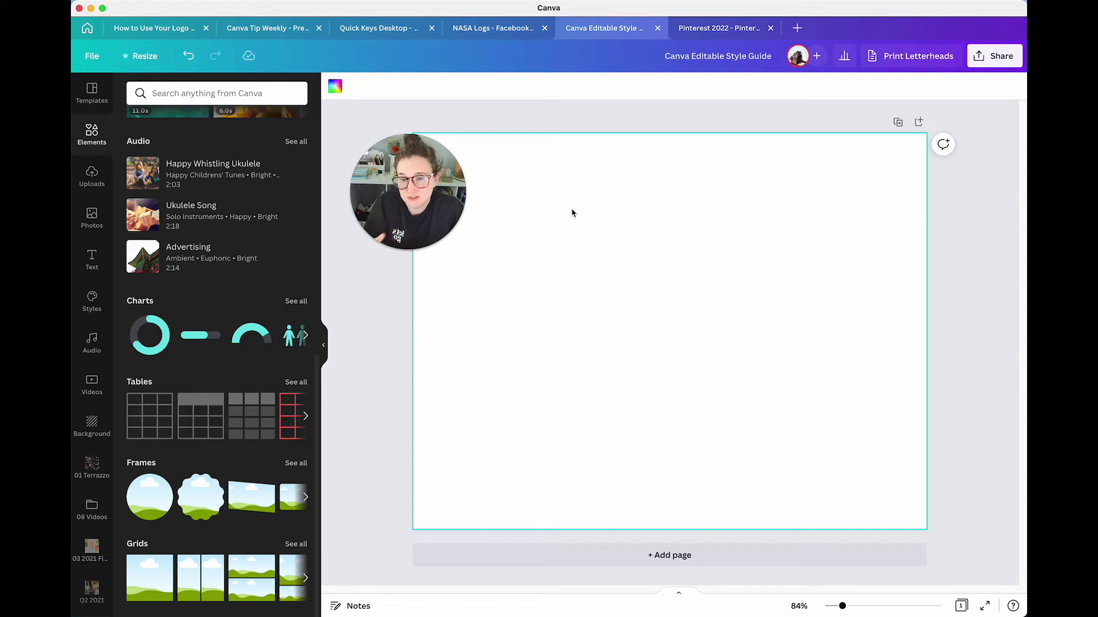
- Add a two-column placeholder image grid from the full Grids collection to the Style Guide page
click(559, 232)
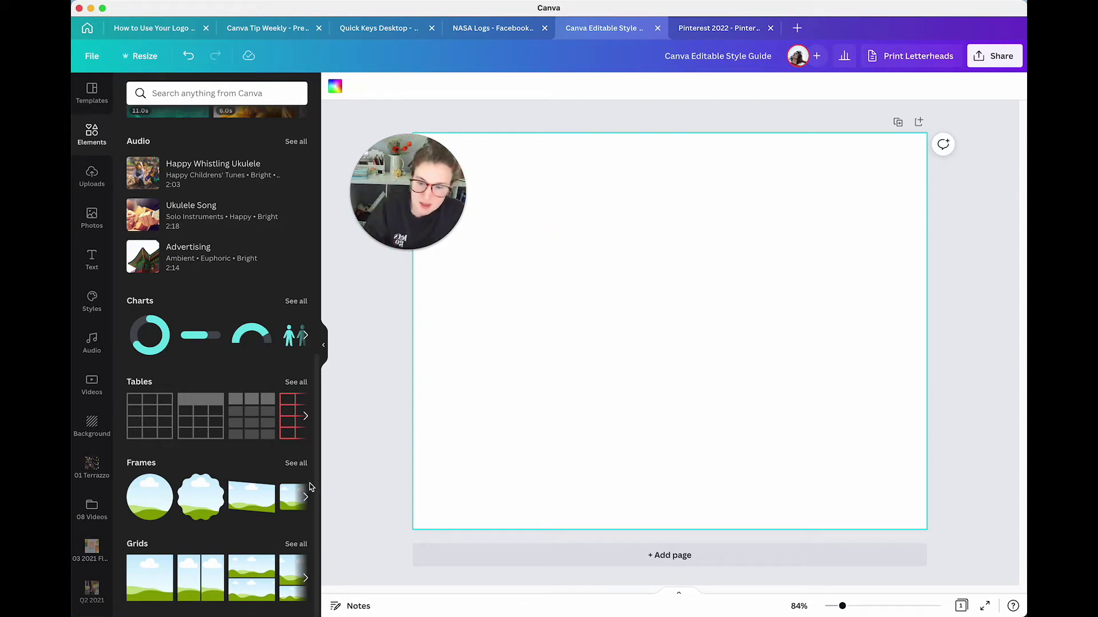
click(296, 545)
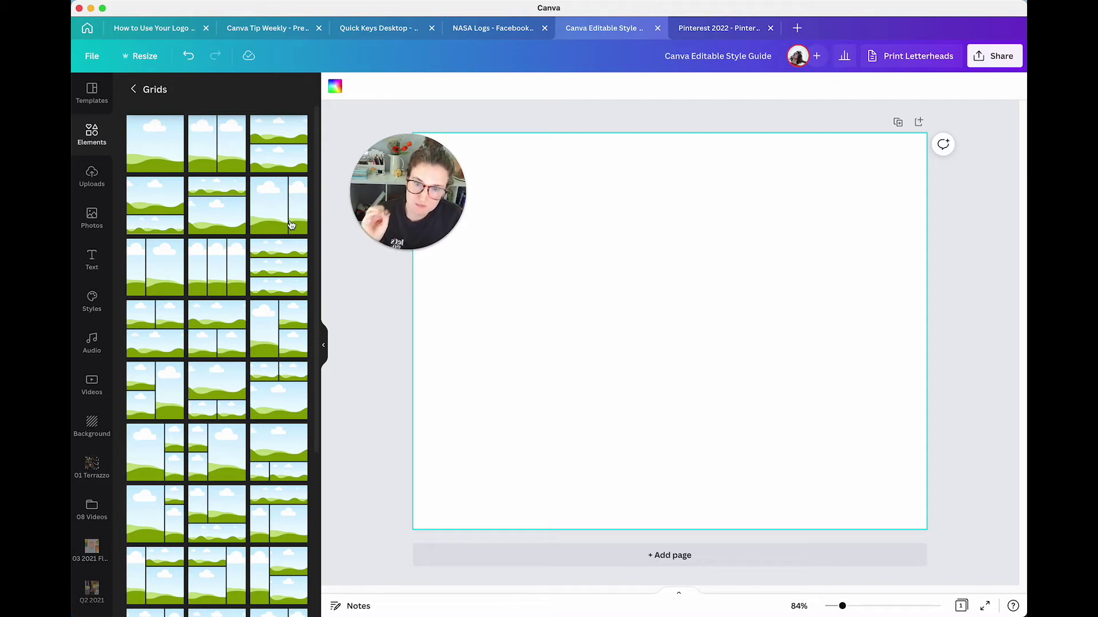
click(206, 148)
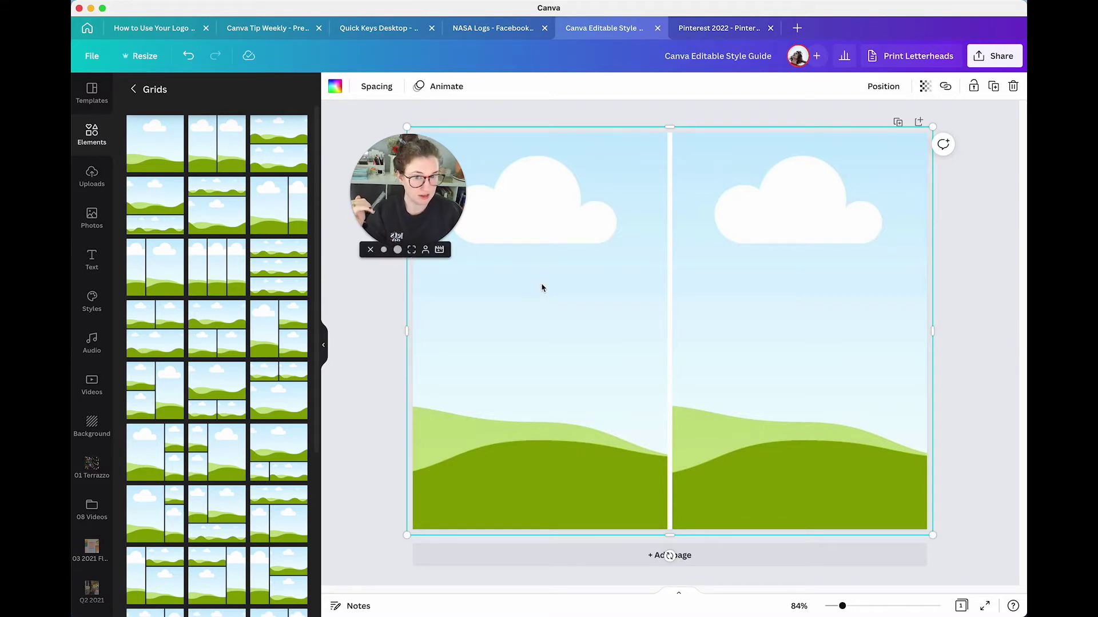
key(Delete)
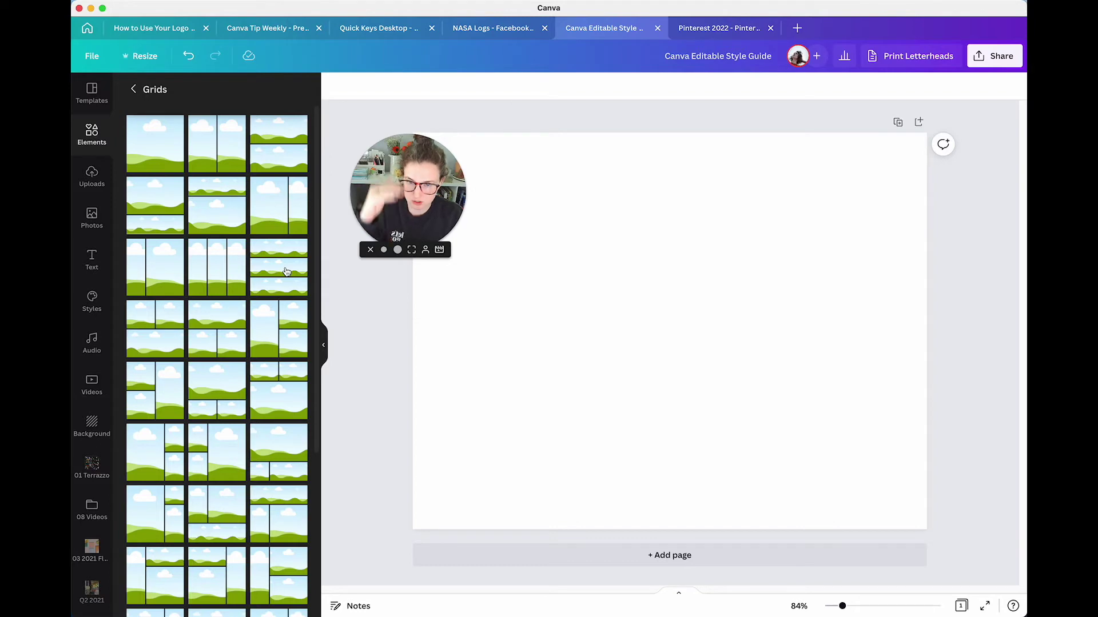
click(287, 272)
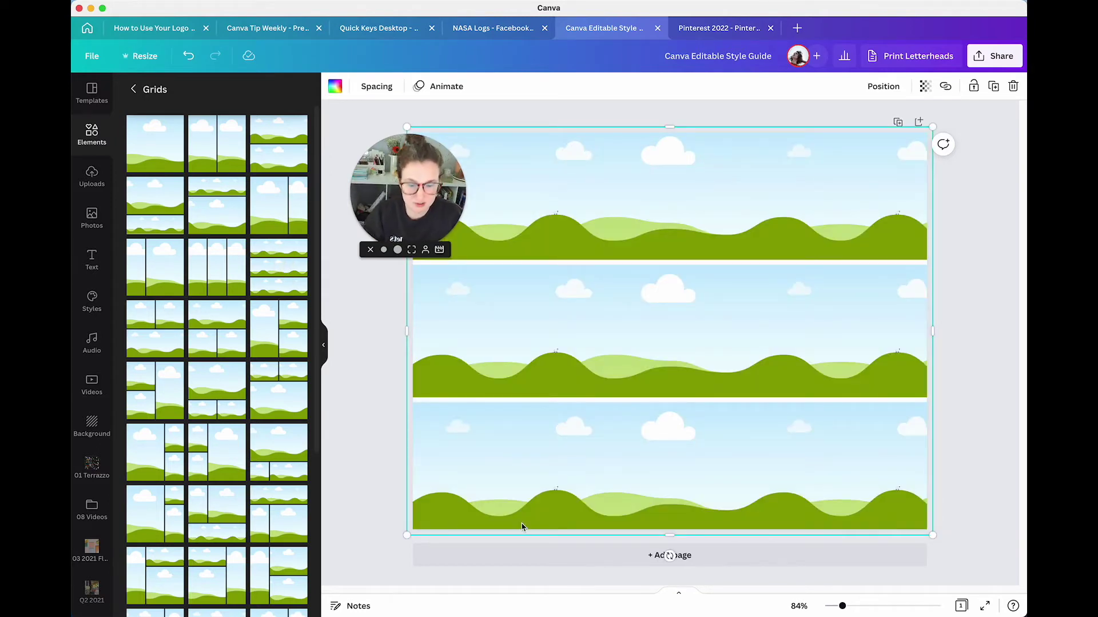
scroll(522, 527, up, 5)
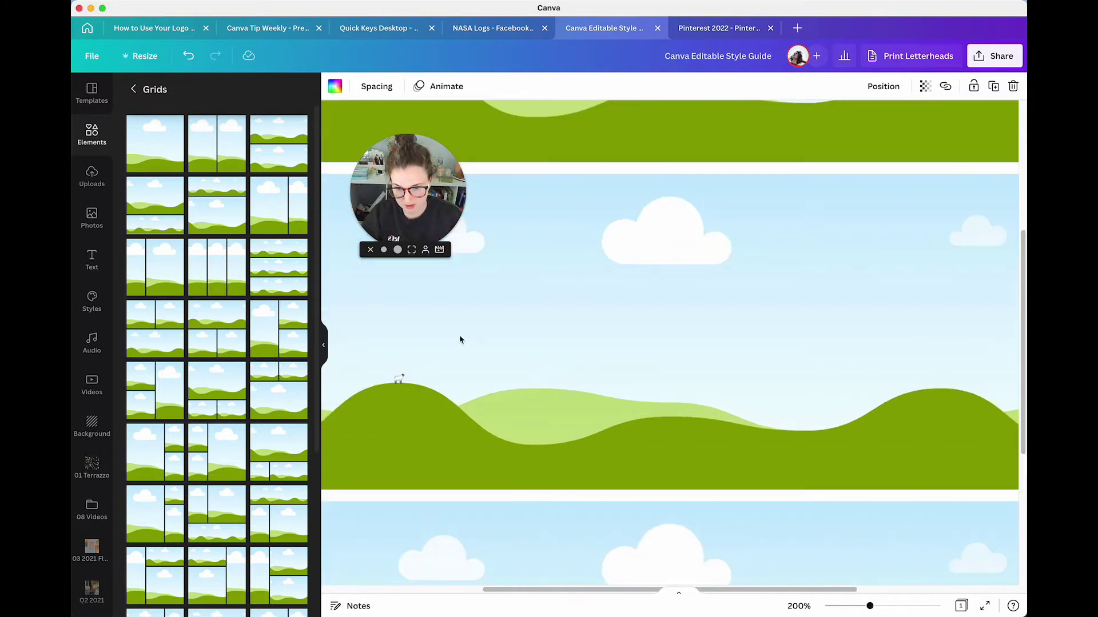
scroll(422, 376, down, 5)
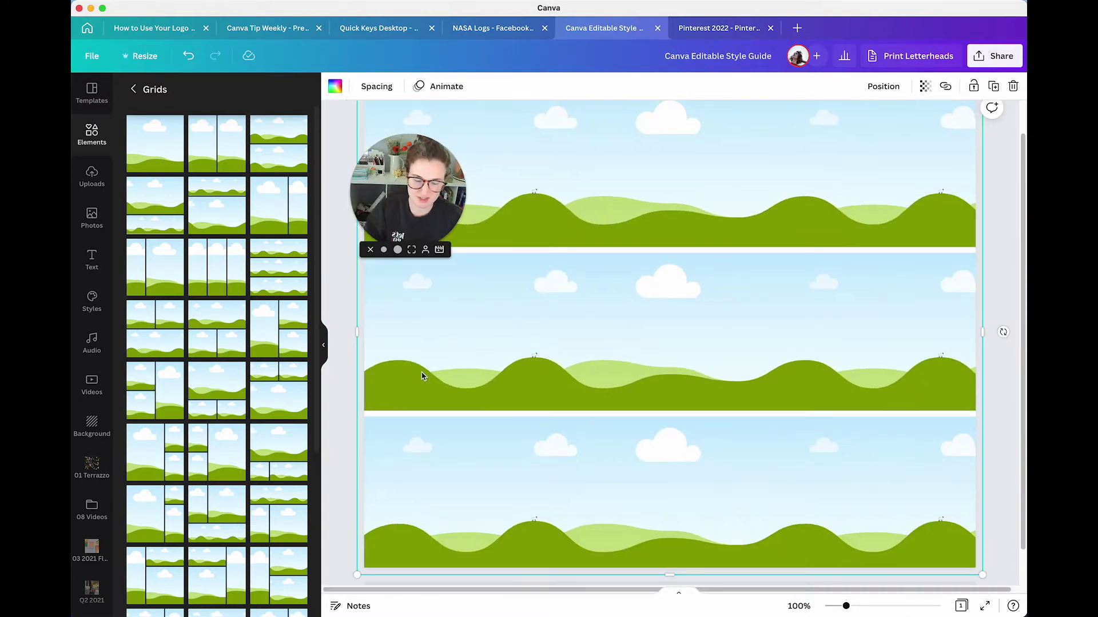
scroll(421, 377, down, 1)
key(Delete)
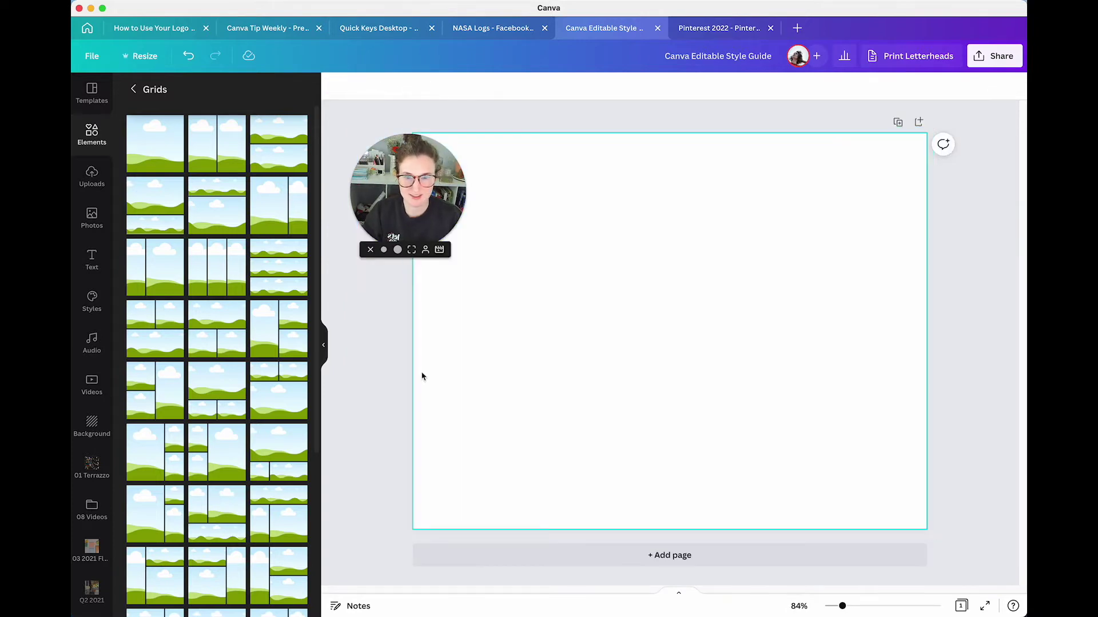
click(145, 395)
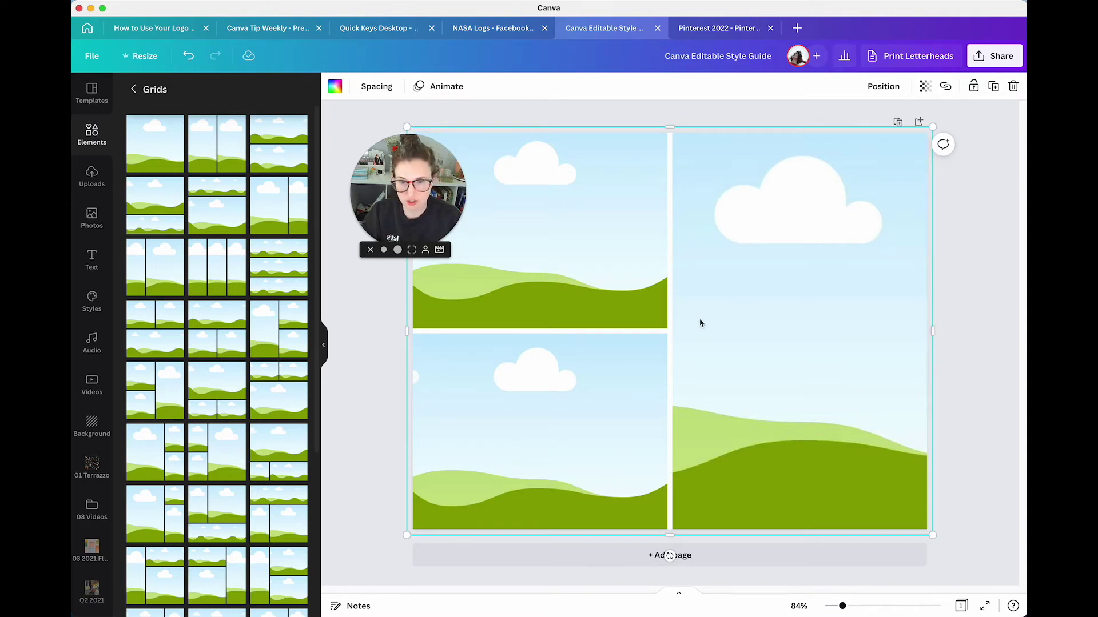
key(Delete)
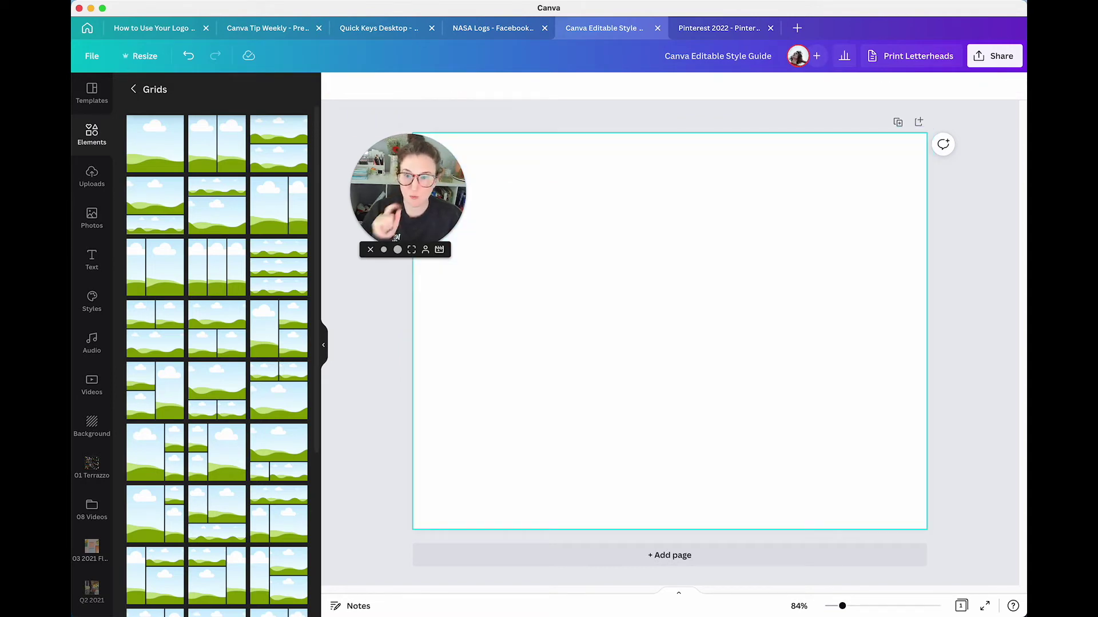
click(239, 336)
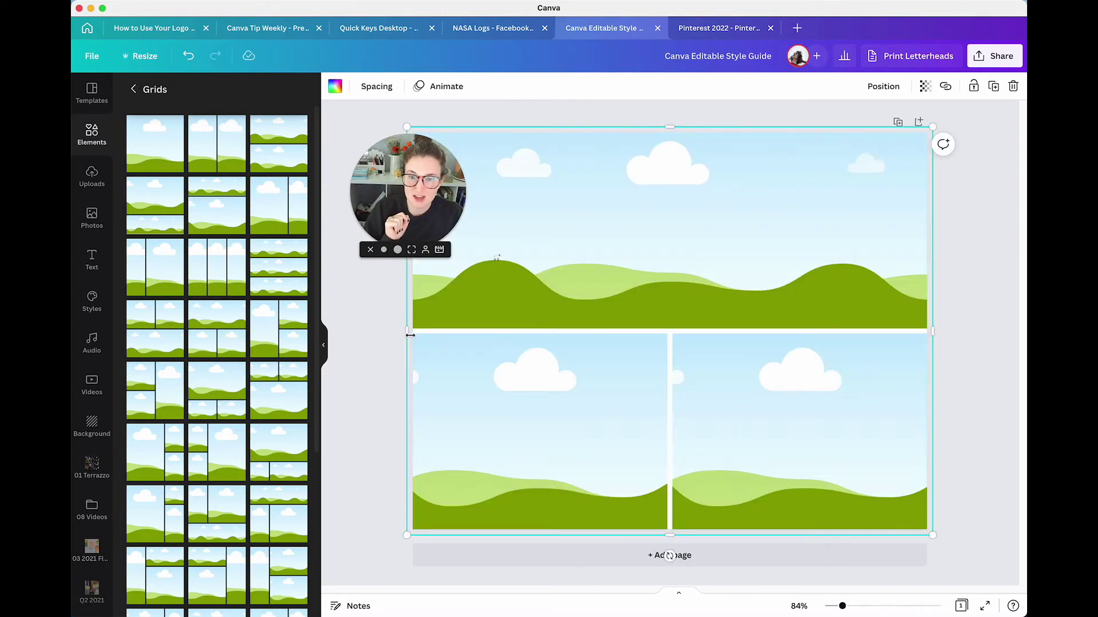
drag(413, 336, 453, 336)
key(Delete)
- Add a 'Mood Board' text box and move it to the page's left side
click(659, 374)
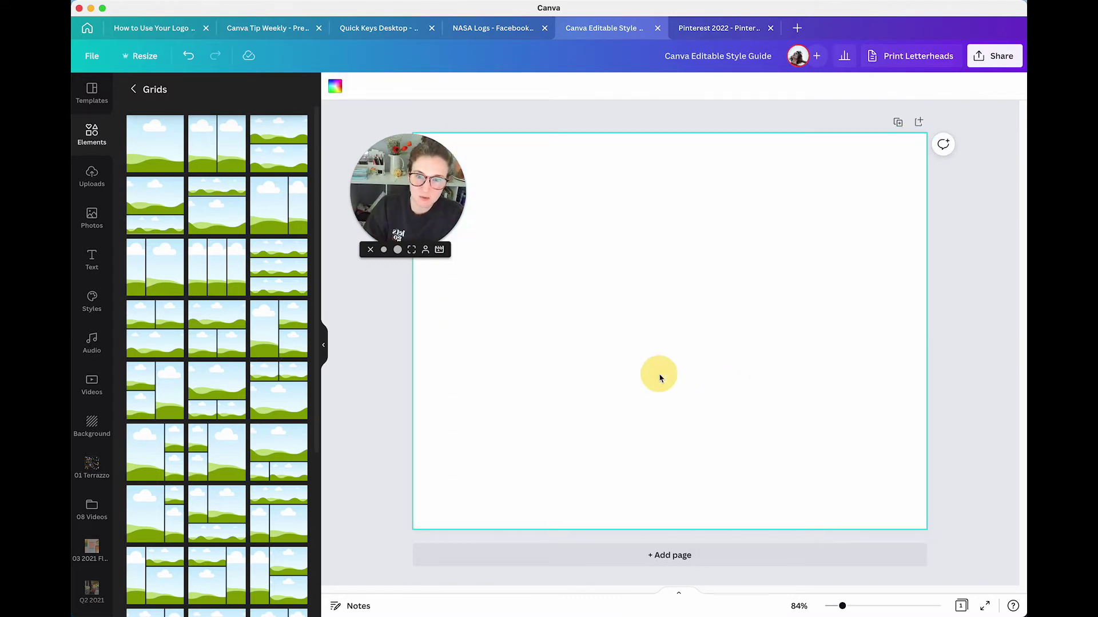
text(tMood Board)
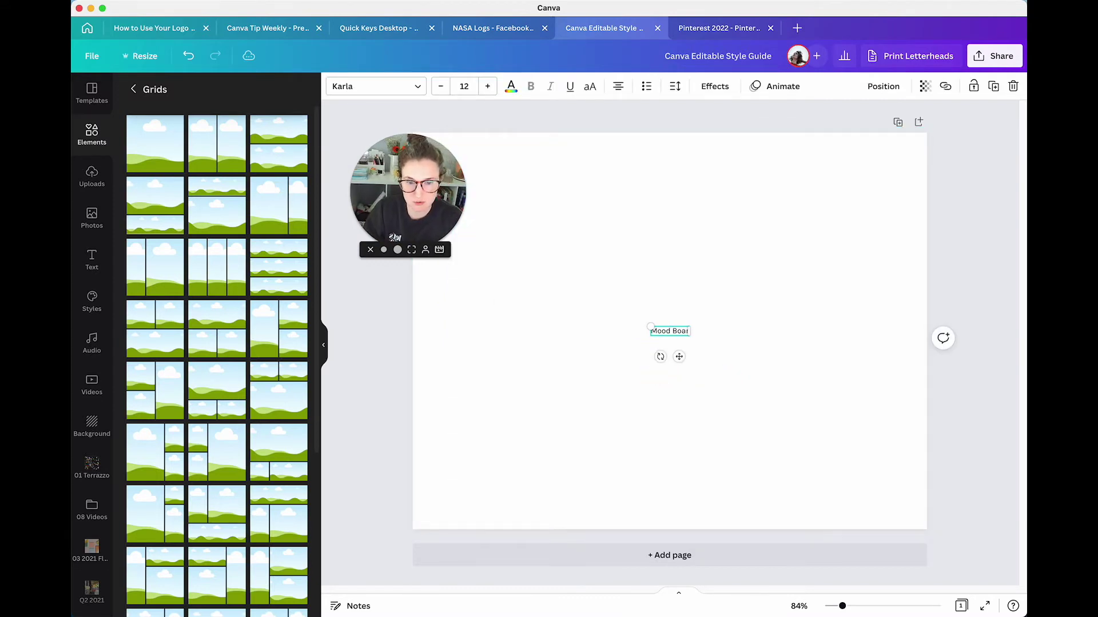
click(689, 286)
drag(674, 331, 480, 320)
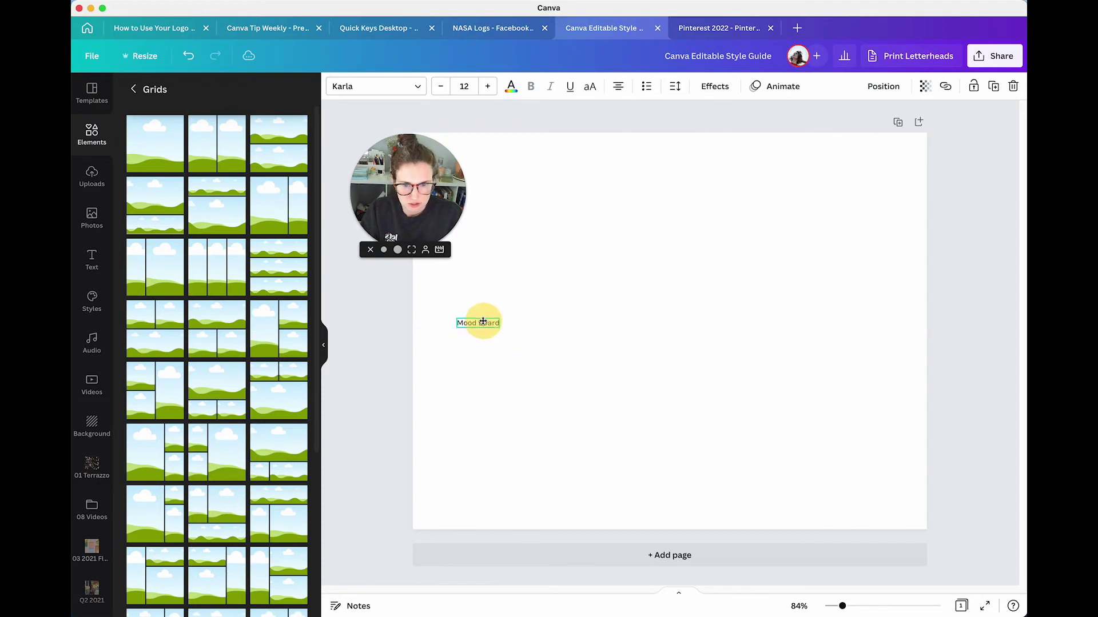
- Set the heading to TAN Astoria, all uppercase, enlarged to about size 25.8
click(346, 85)
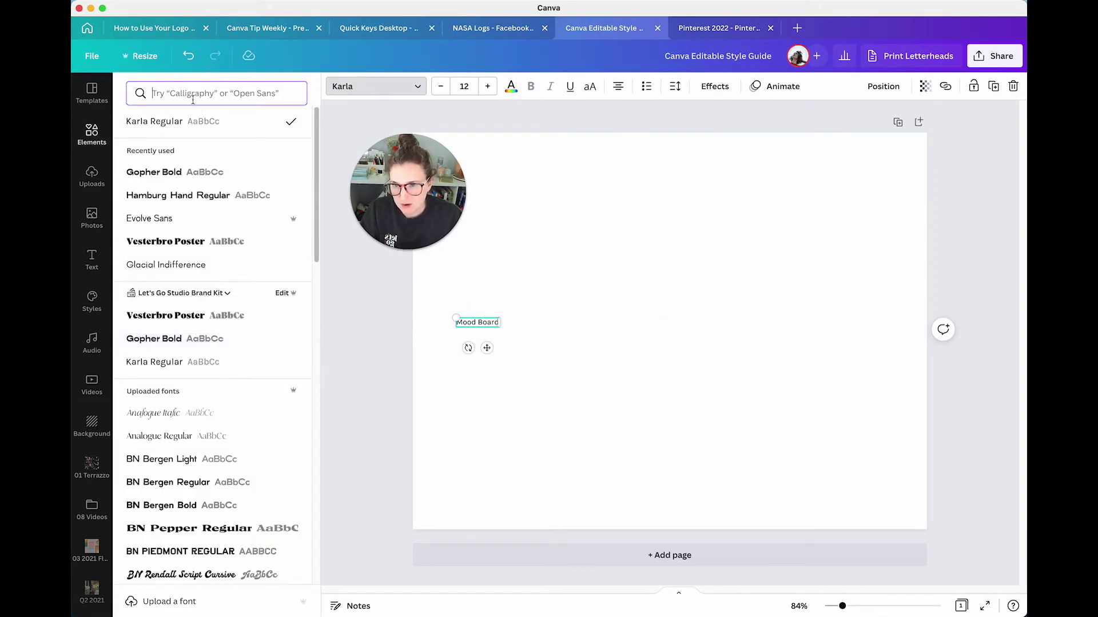
text(tan)
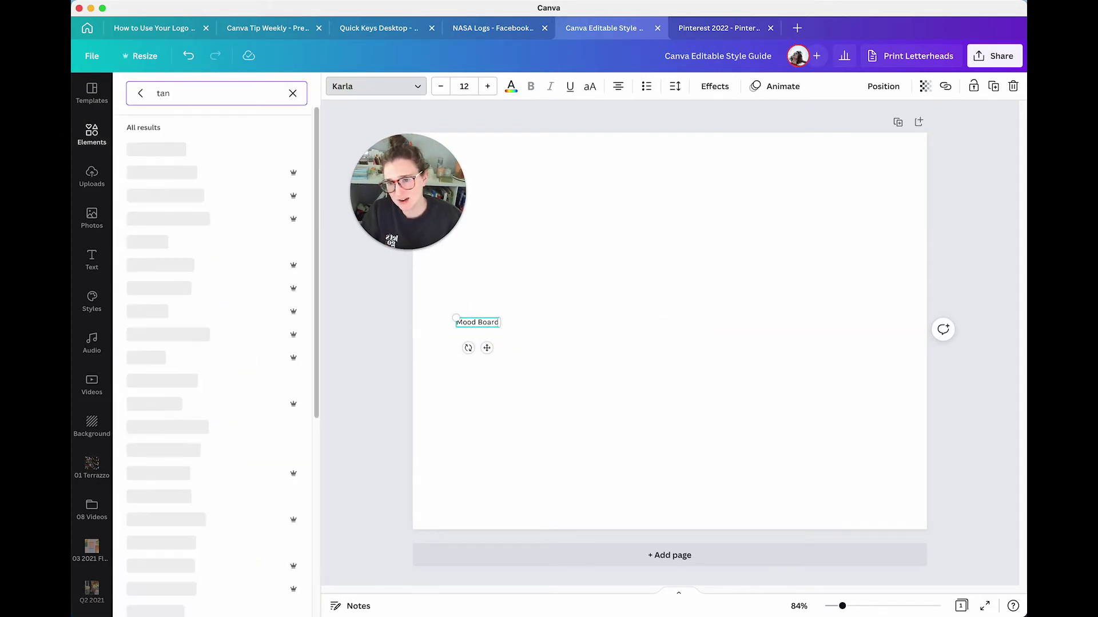
click(163, 241)
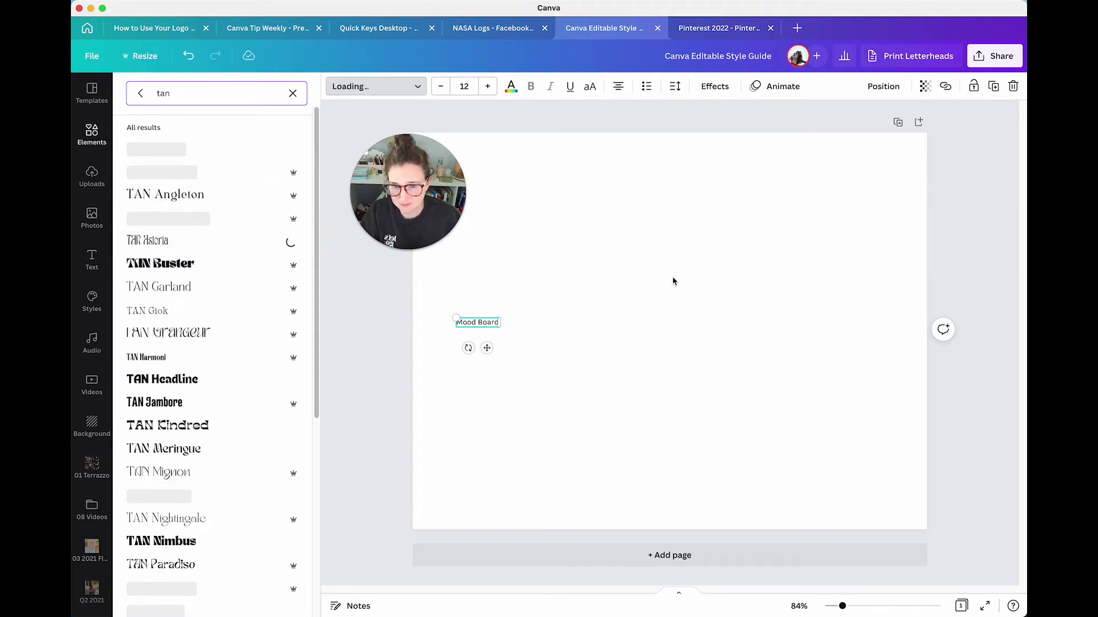
click(550, 300)
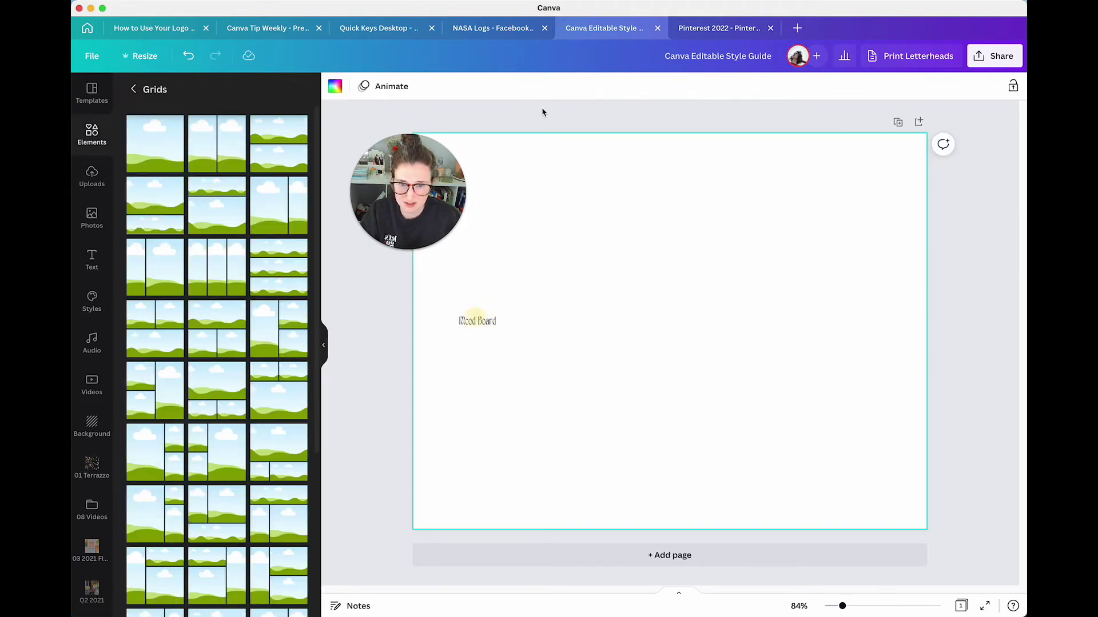
click(493, 324)
click(589, 86)
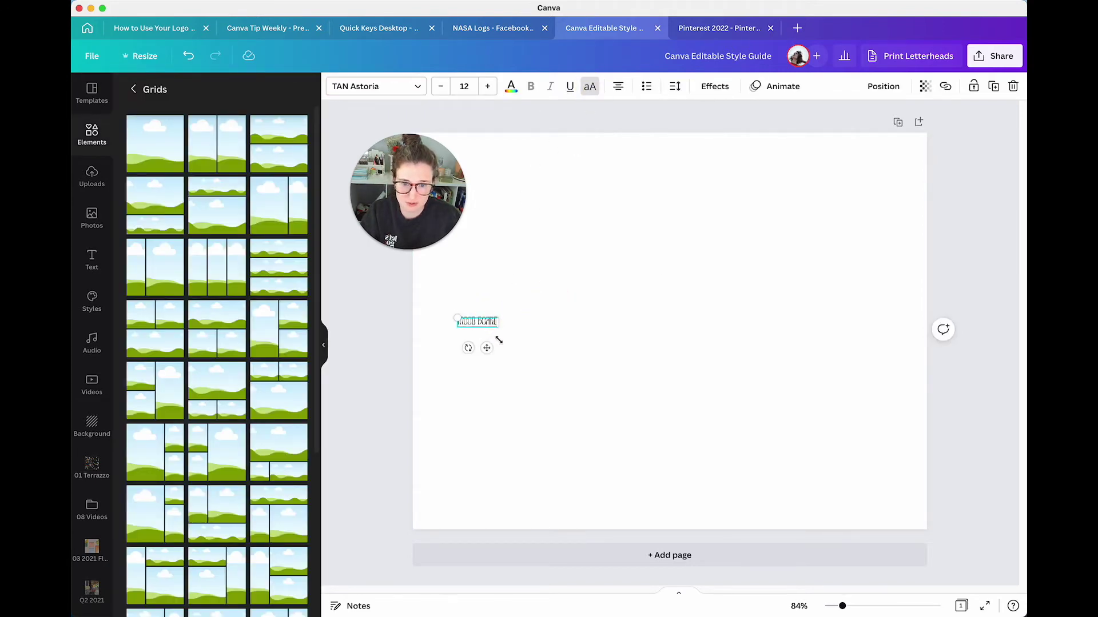
drag(498, 329, 536, 355)
click(588, 405)
click(516, 330)
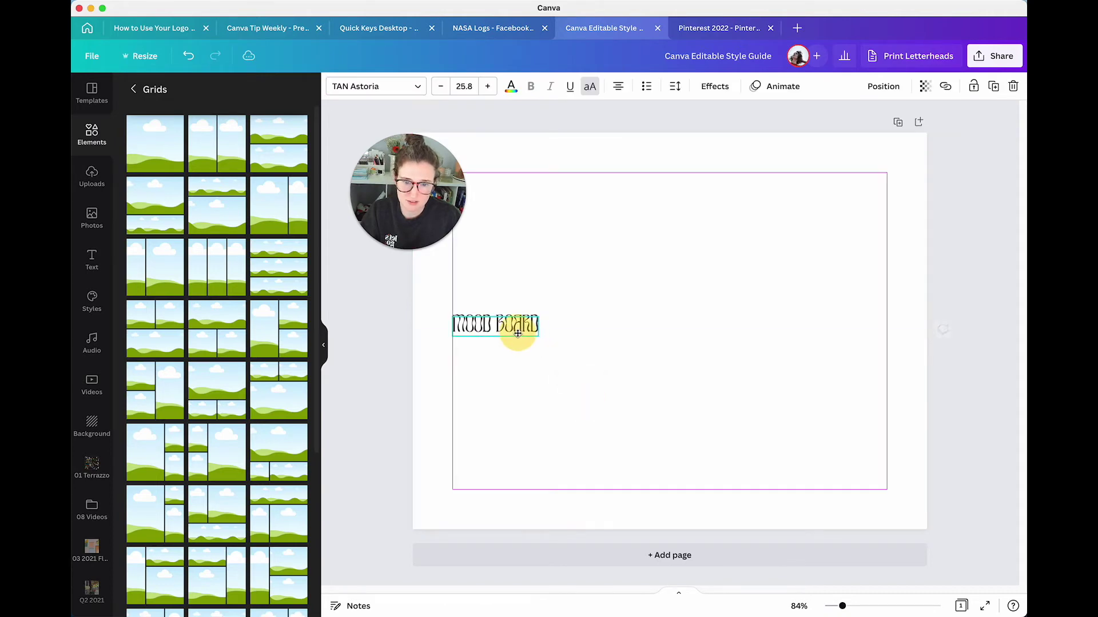
click(578, 314)
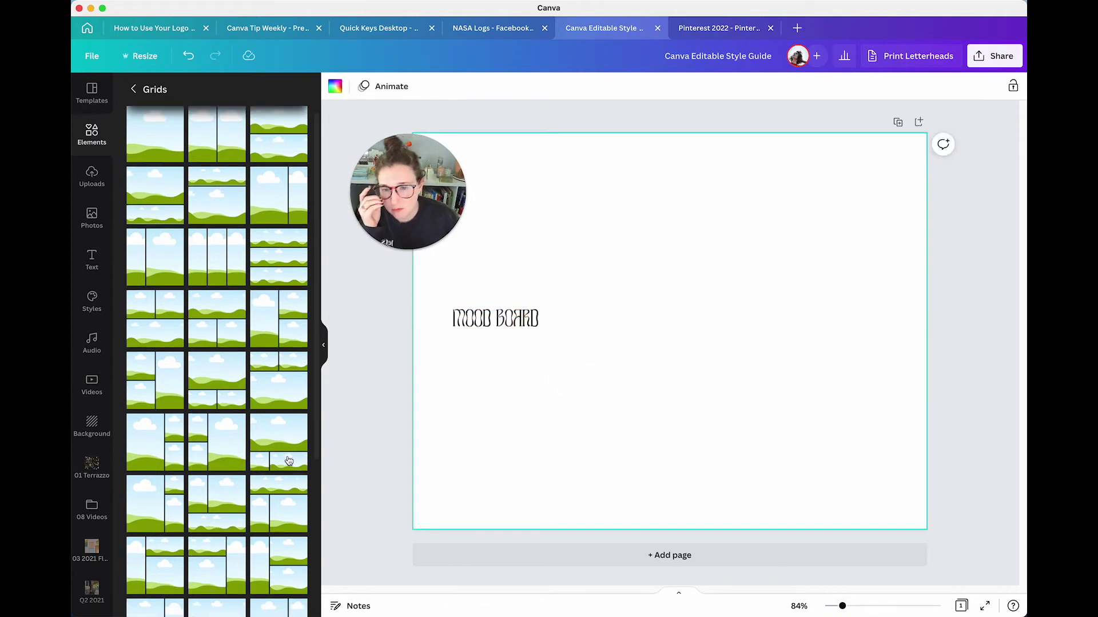
- Try a multi-cell photo grid narrowed to the page's right side, then delete it
scroll(290, 464, down, 5)
scroll(289, 461, down, 3)
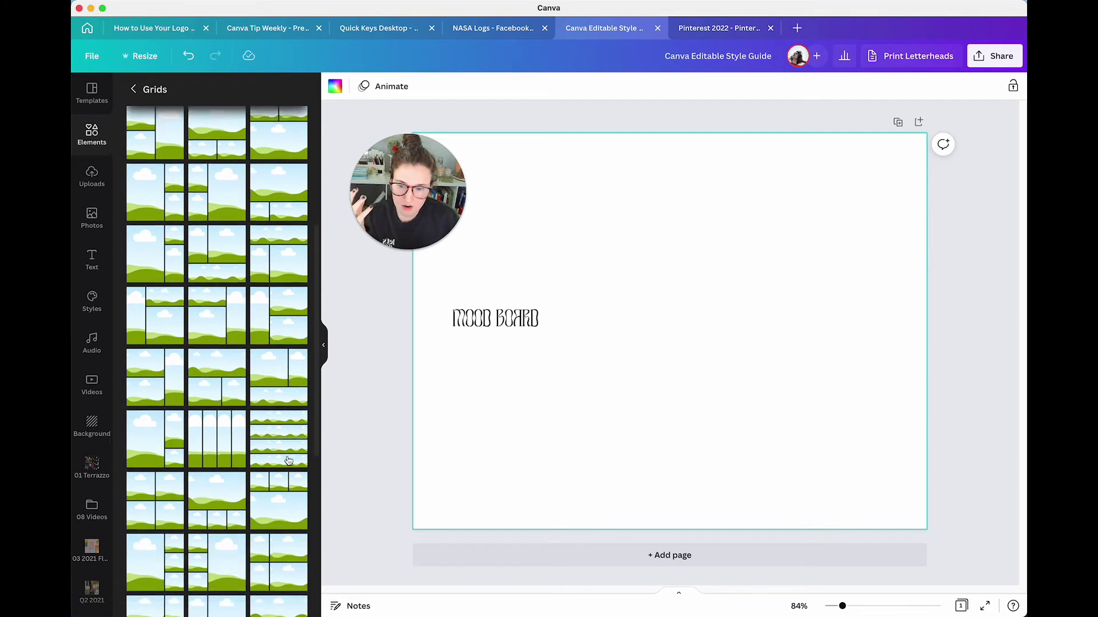
scroll(289, 461, down, 5)
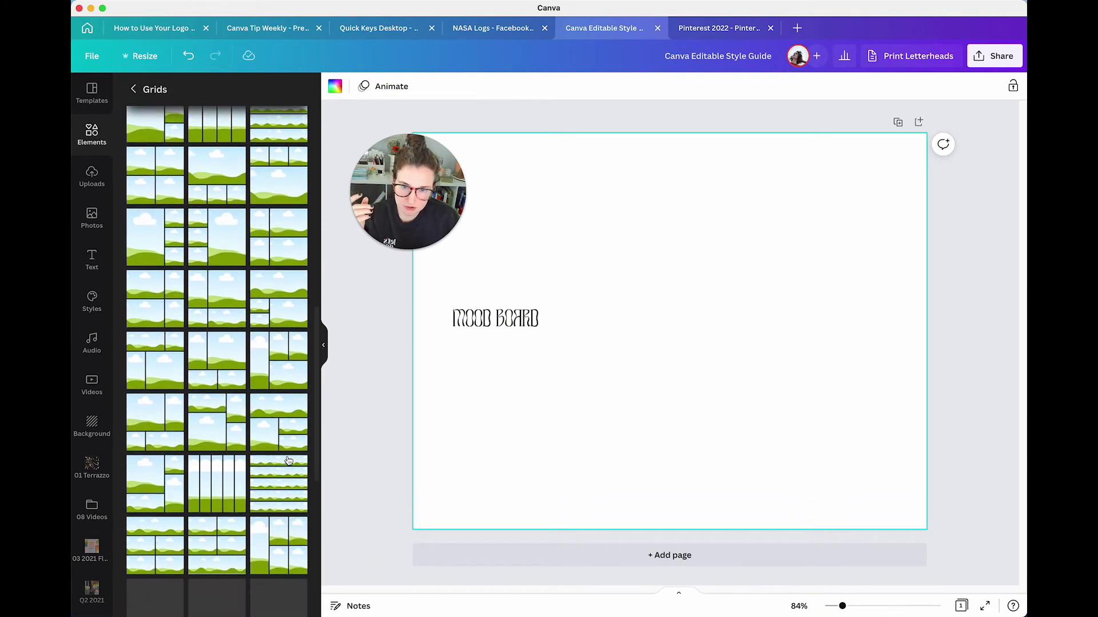
scroll(209, 416, down, 3)
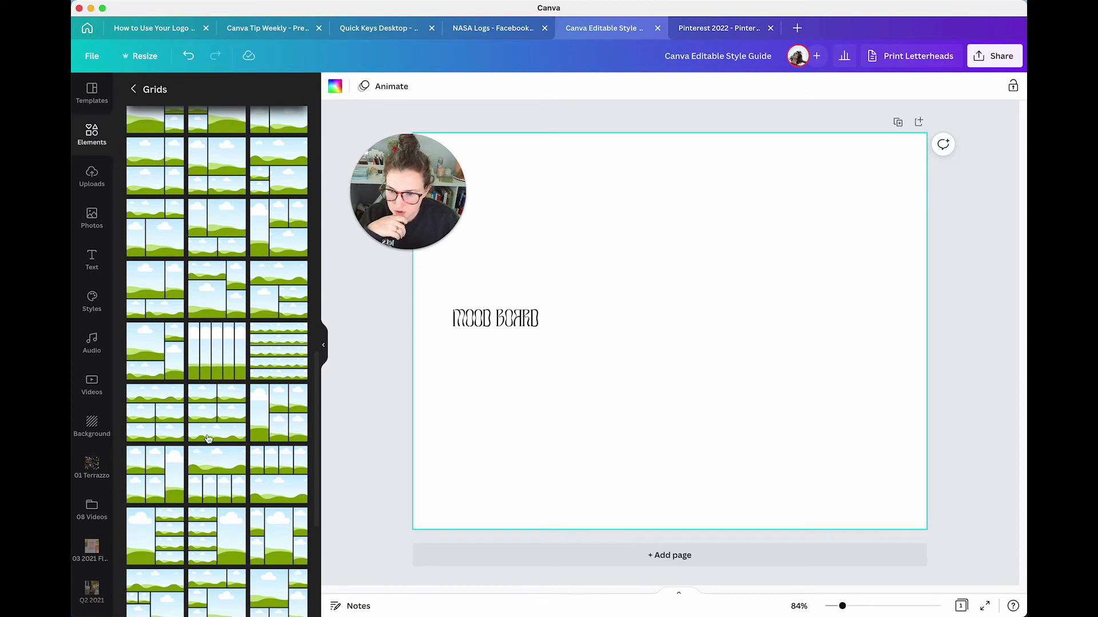
scroll(297, 428, down, 3)
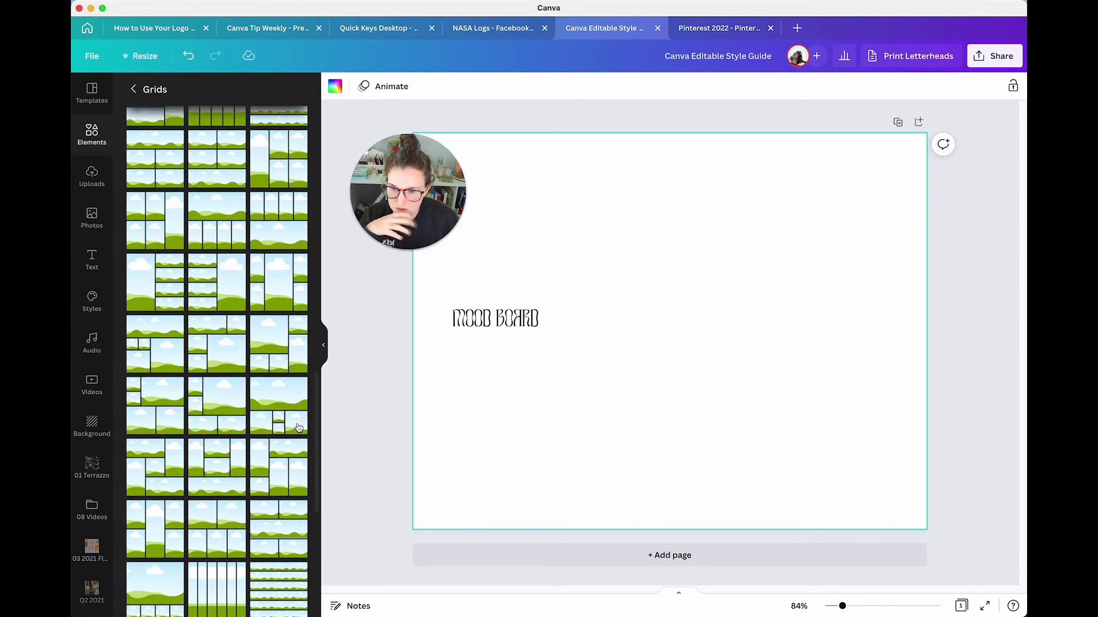
scroll(297, 427, down, 1)
click(297, 427)
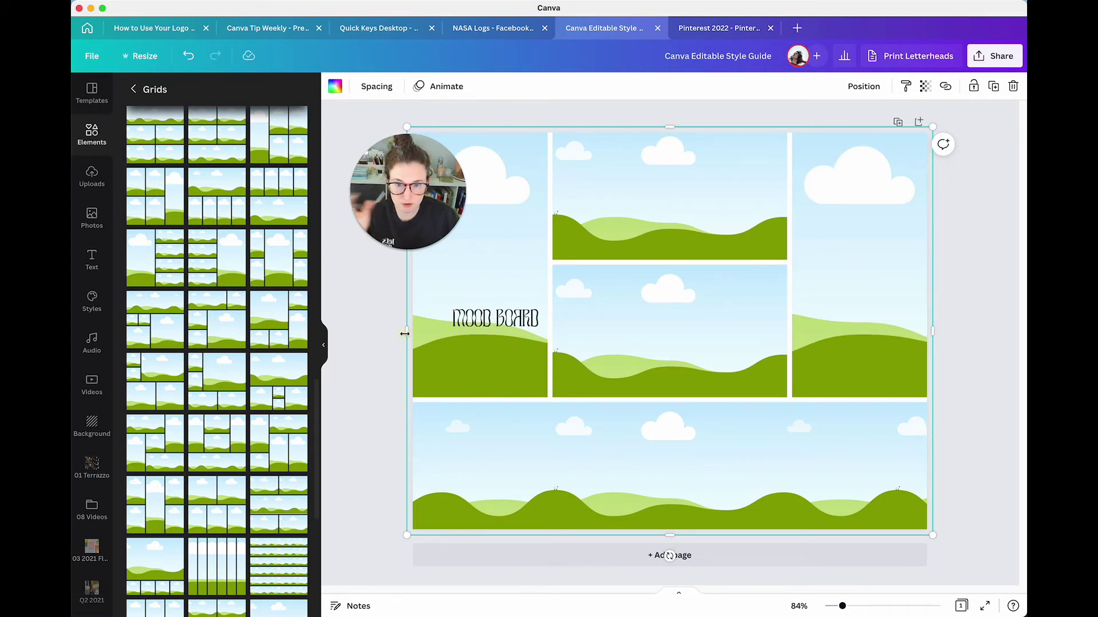
drag(404, 333, 613, 330)
click(595, 399)
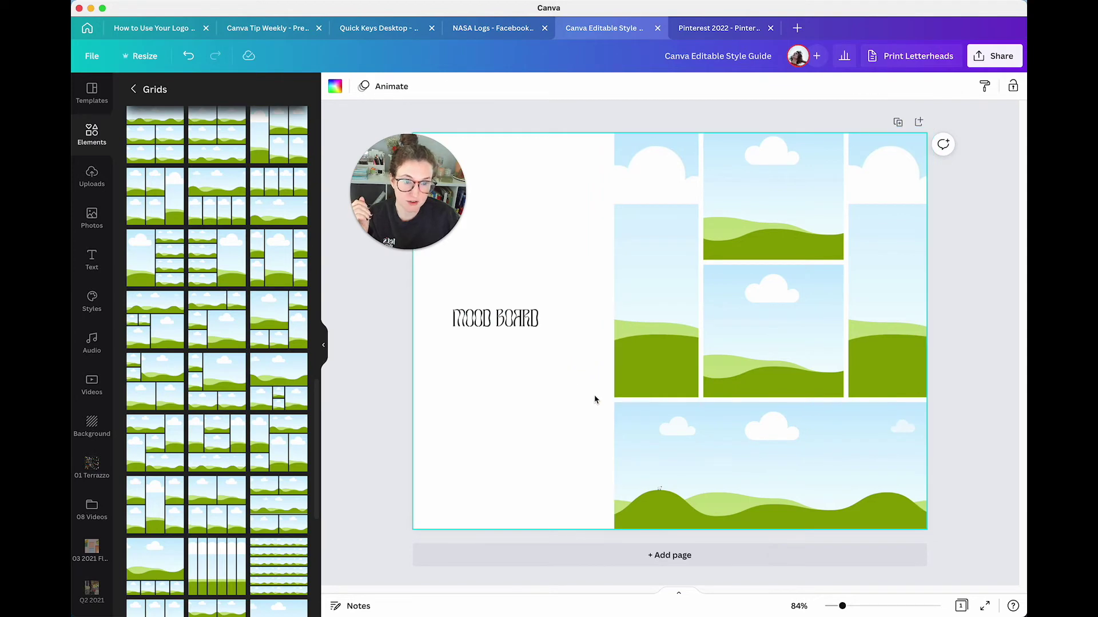
click(858, 255)
key(Delete)
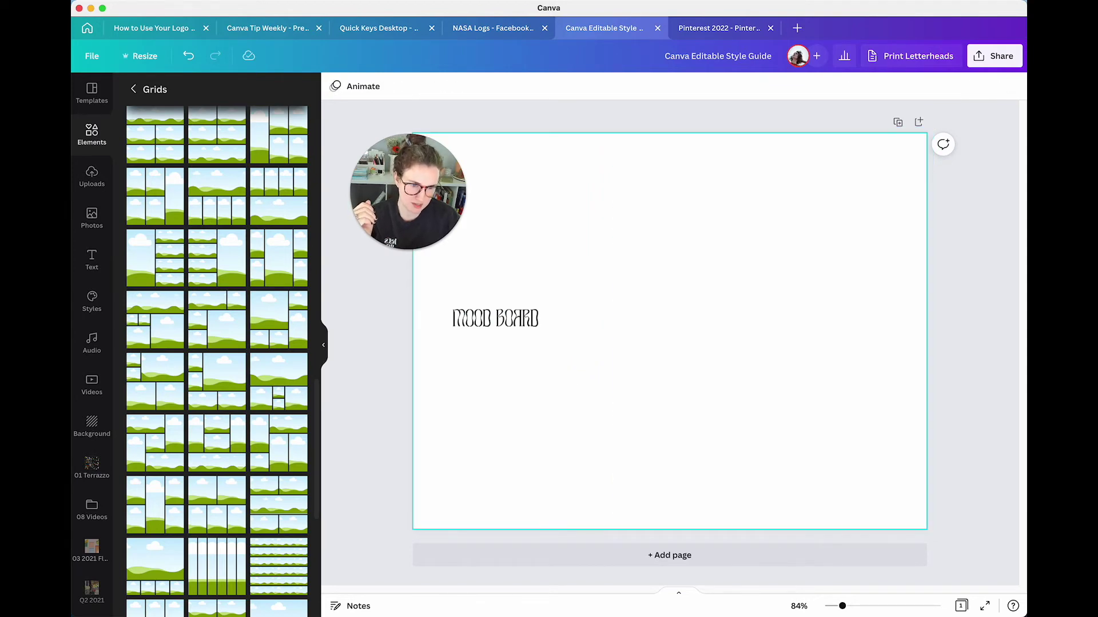
- Try a six-cell photo grid on the right side, then delete it
scroll(171, 541, down, 2)
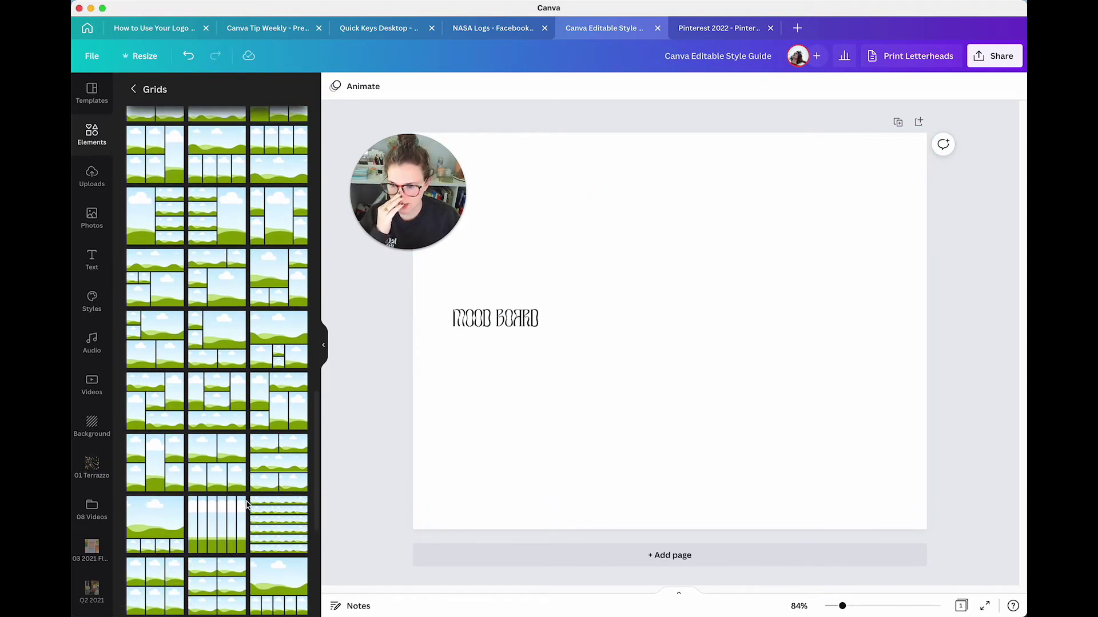
click(172, 540)
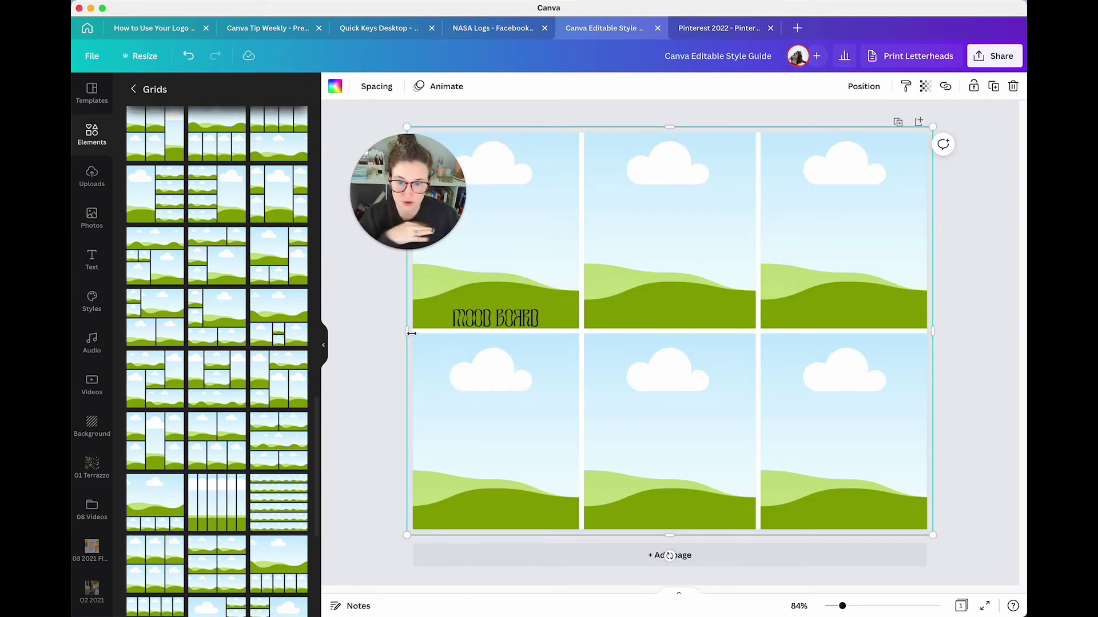
drag(411, 333, 608, 333)
click(575, 409)
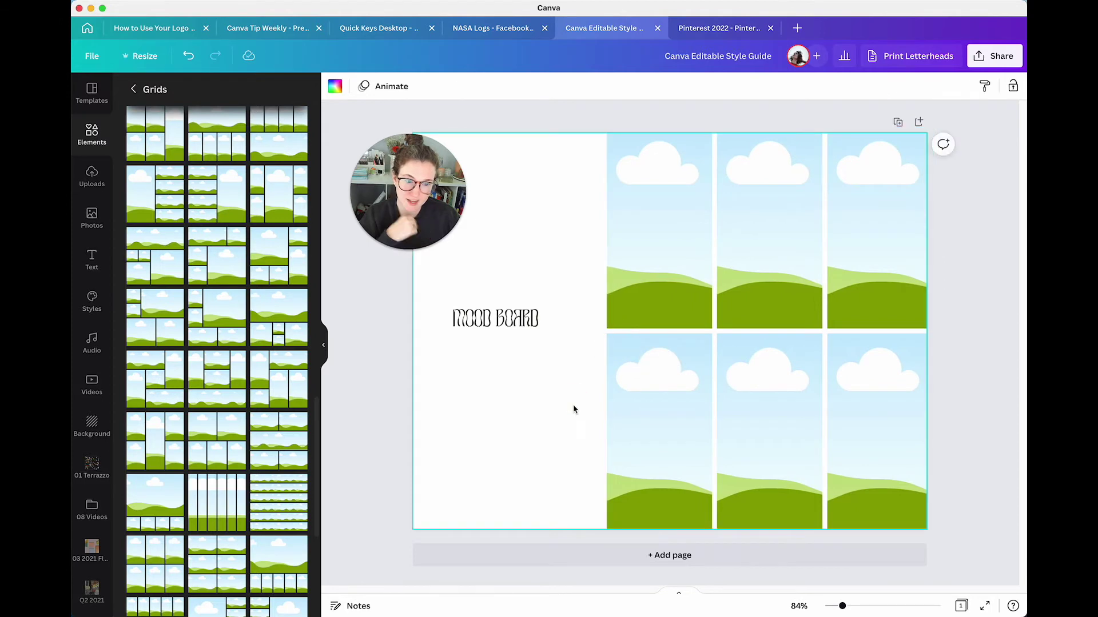
click(647, 385)
key(BackSpace)
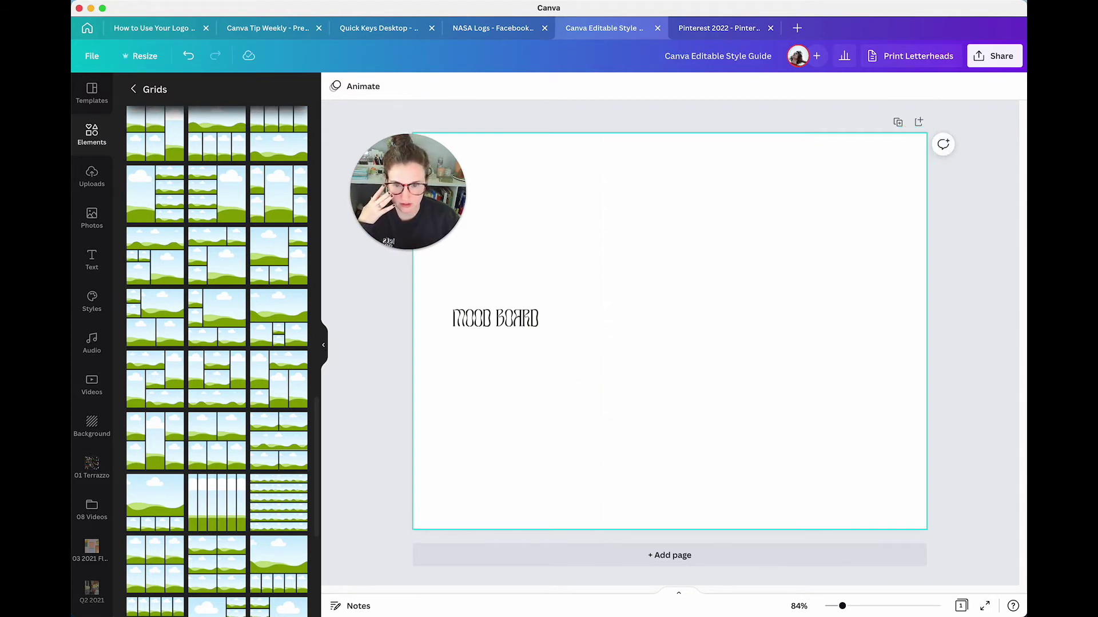
- Test the two-plus-one-plus-four grid and the four-column, two-row grid, deleting each
scroll(264, 428, down, 5)
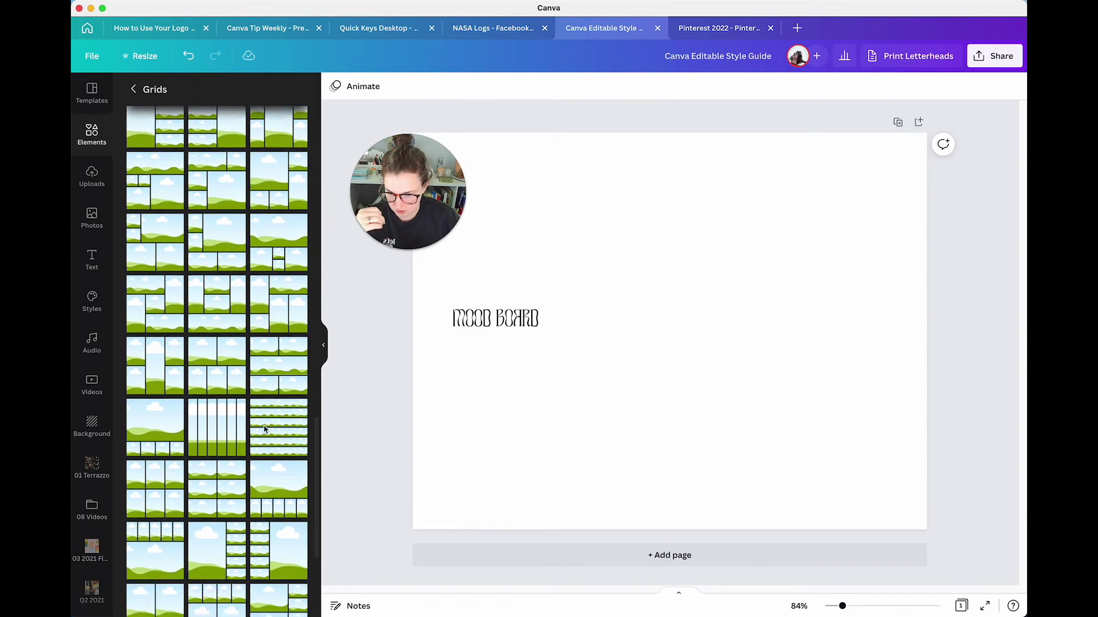
scroll(264, 428, down, 5)
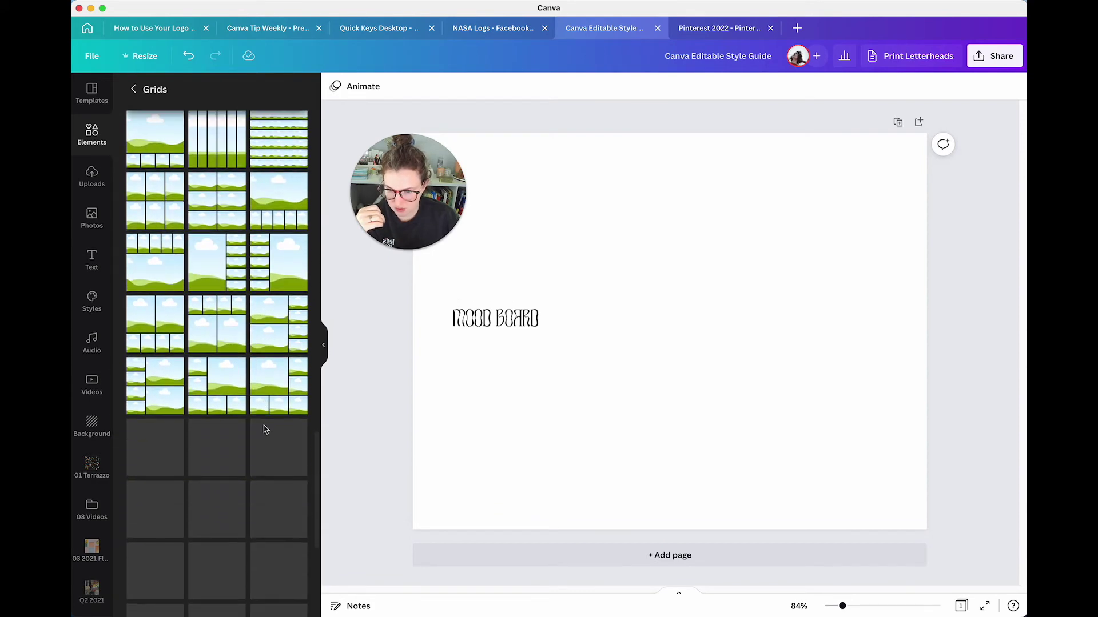
scroll(265, 429, down, 10)
scroll(264, 429, down, 4)
scroll(264, 429, down, 7)
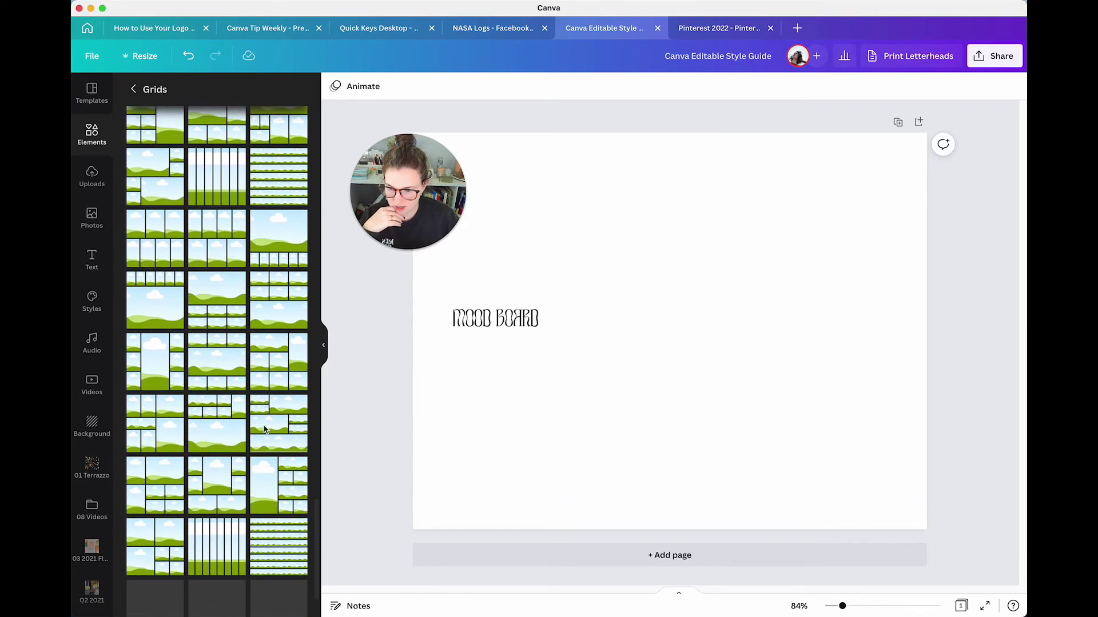
scroll(264, 429, down, 3)
click(154, 457)
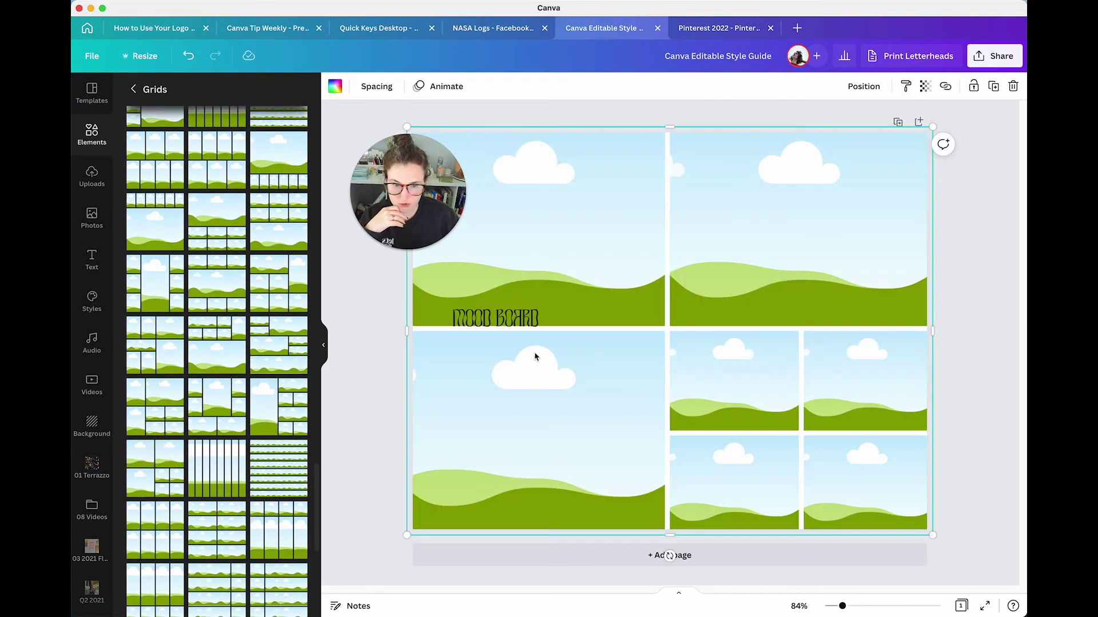
drag(403, 339, 634, 339)
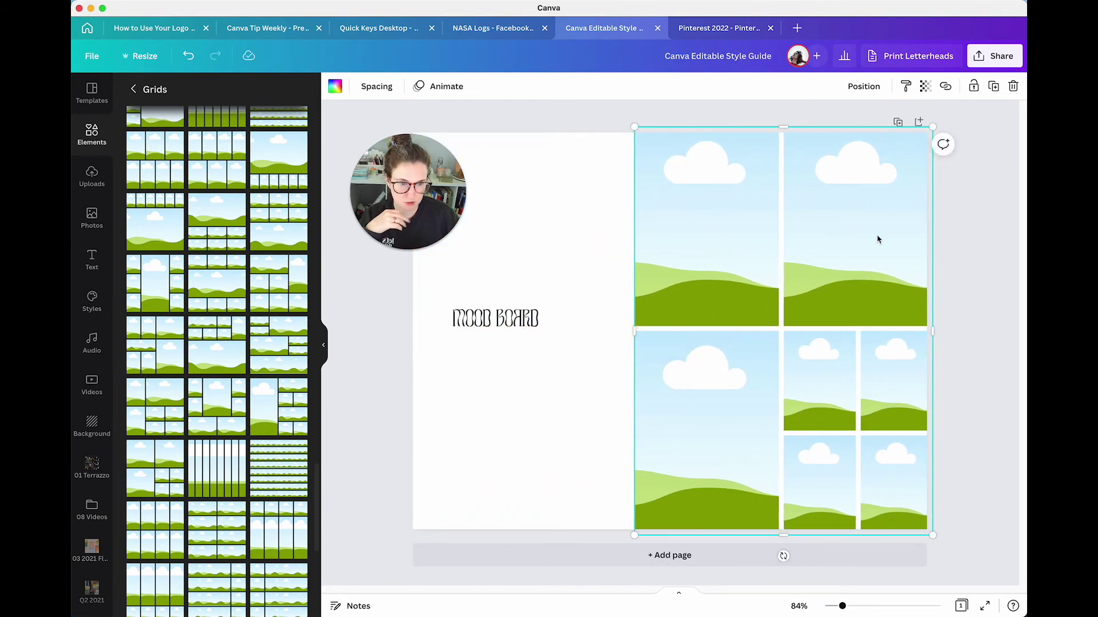
key(Delete)
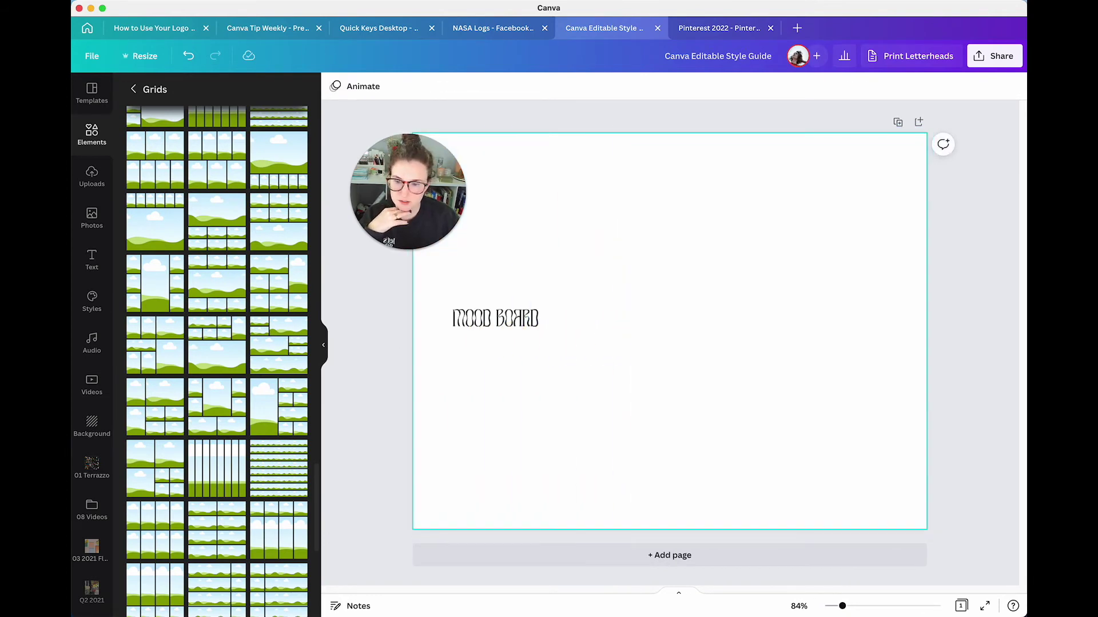
scroll(254, 530, down, 2)
click(179, 463)
drag(419, 330, 612, 320)
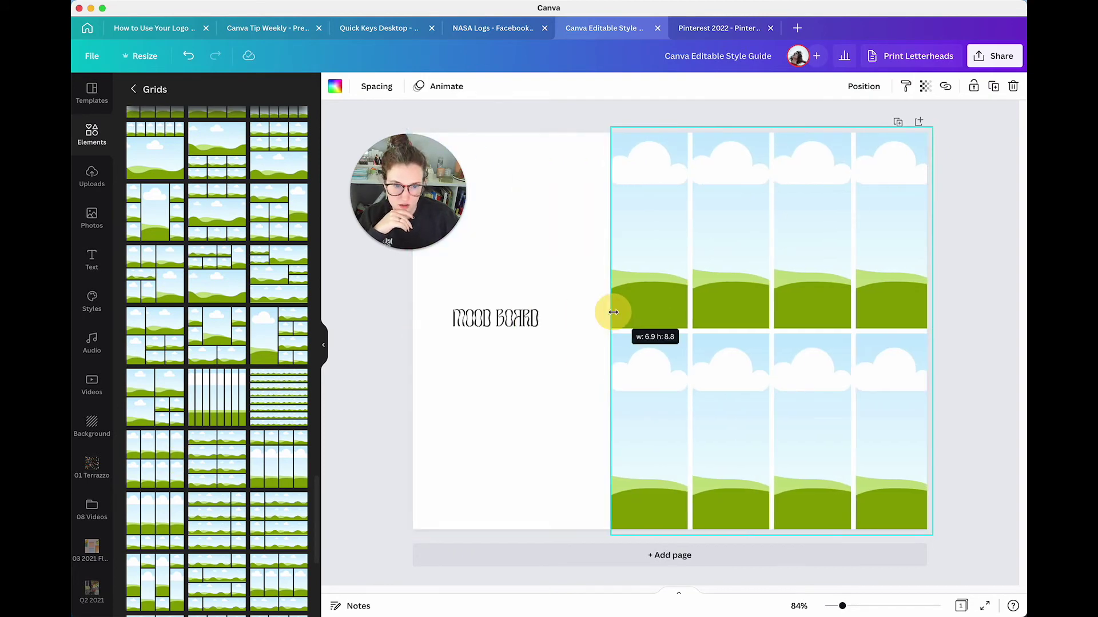
key(Delete)
- Add the 2-4-2 photo grid and narrow it to the right of the heading
scroll(275, 441, down, 5)
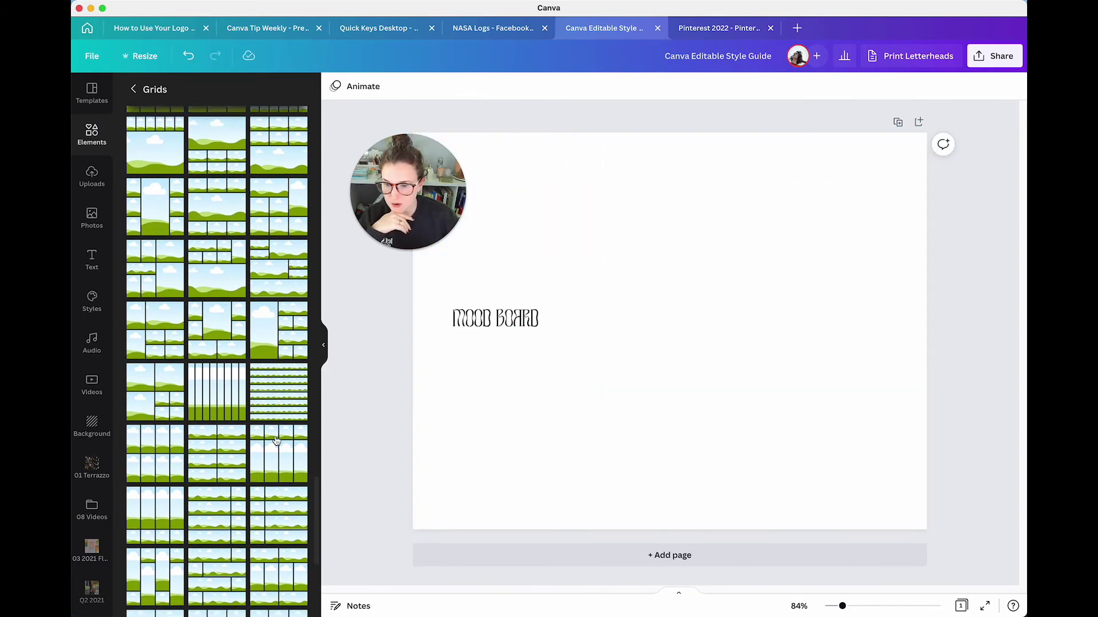
click(274, 437)
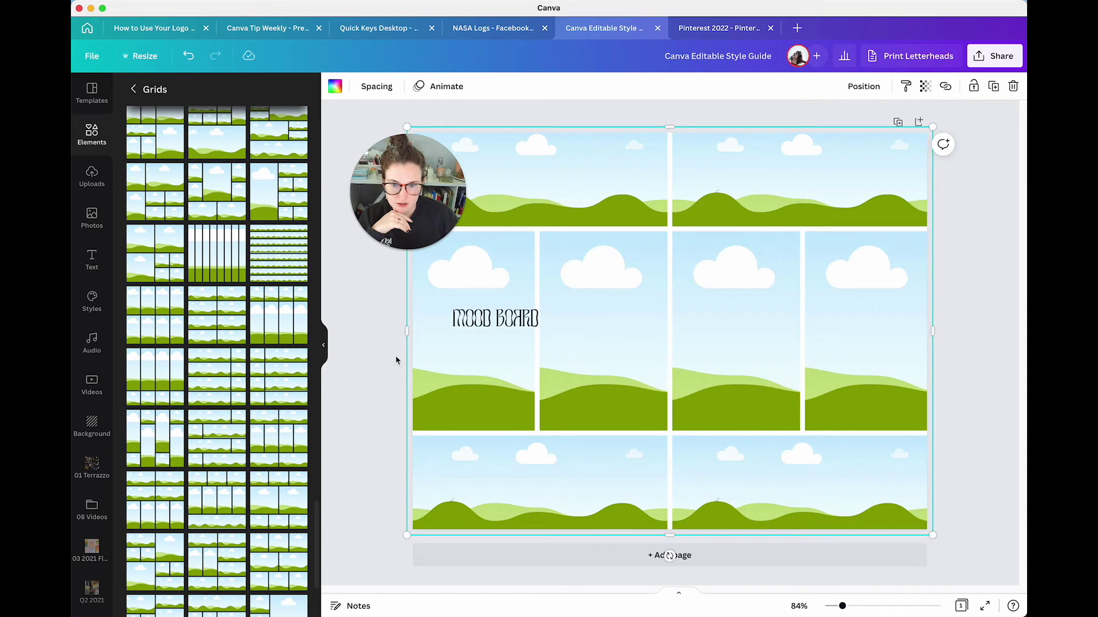
drag(406, 330, 581, 336)
click(546, 399)
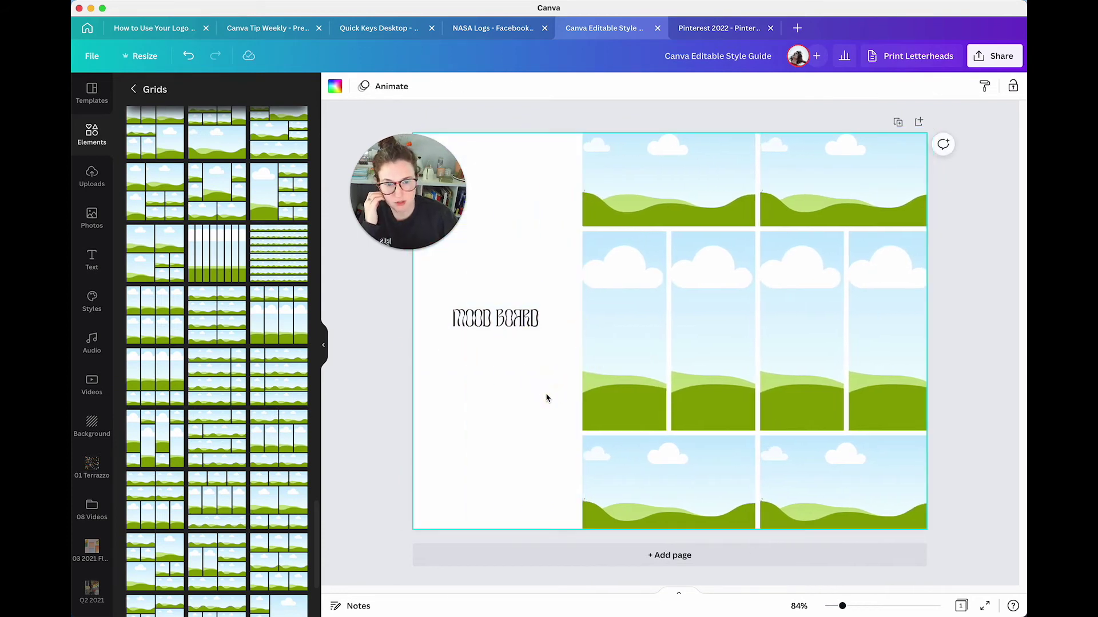
- Return to the Pinterest 2022 design and show blank Page 2 in continuous scroll view
click(708, 28)
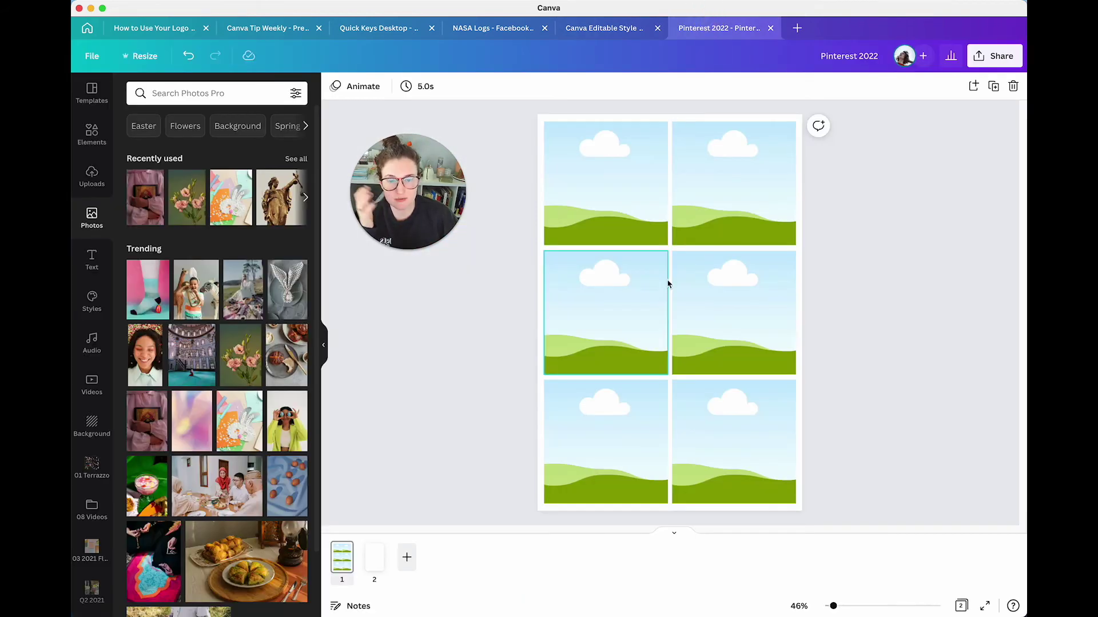
click(379, 567)
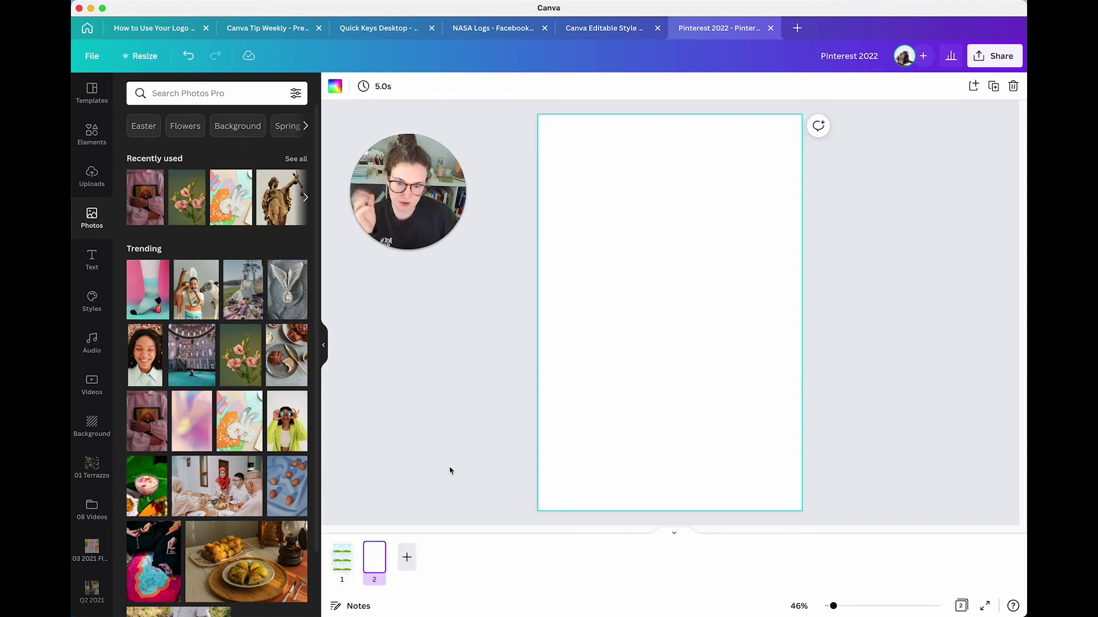
scroll(477, 429, up, 5)
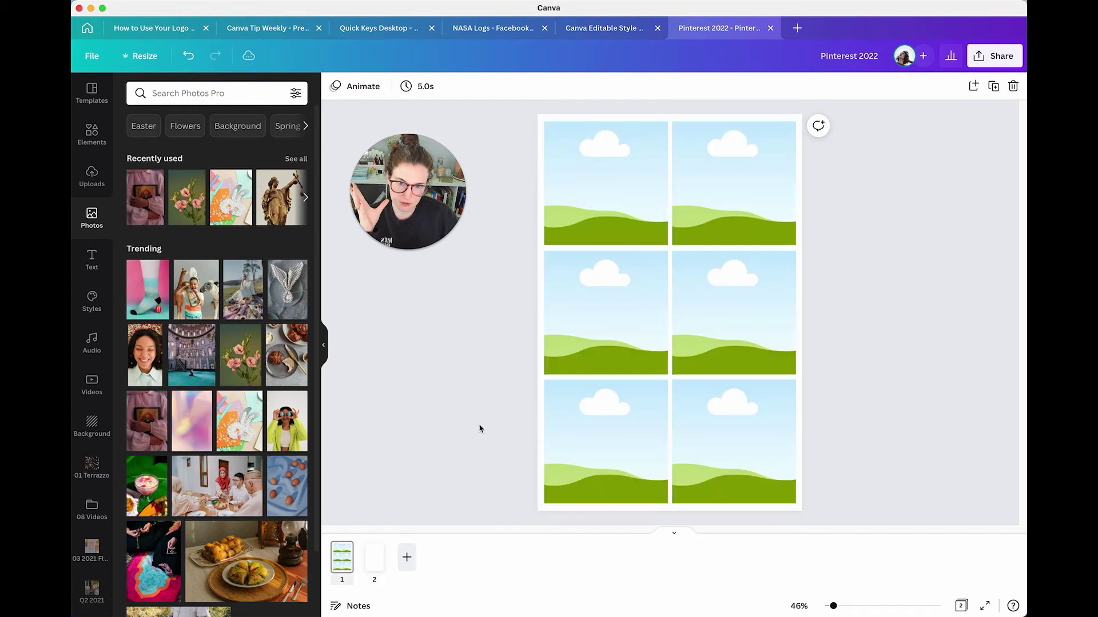
click(674, 536)
scroll(505, 485, down, 5)
scroll(505, 485, up, 5)
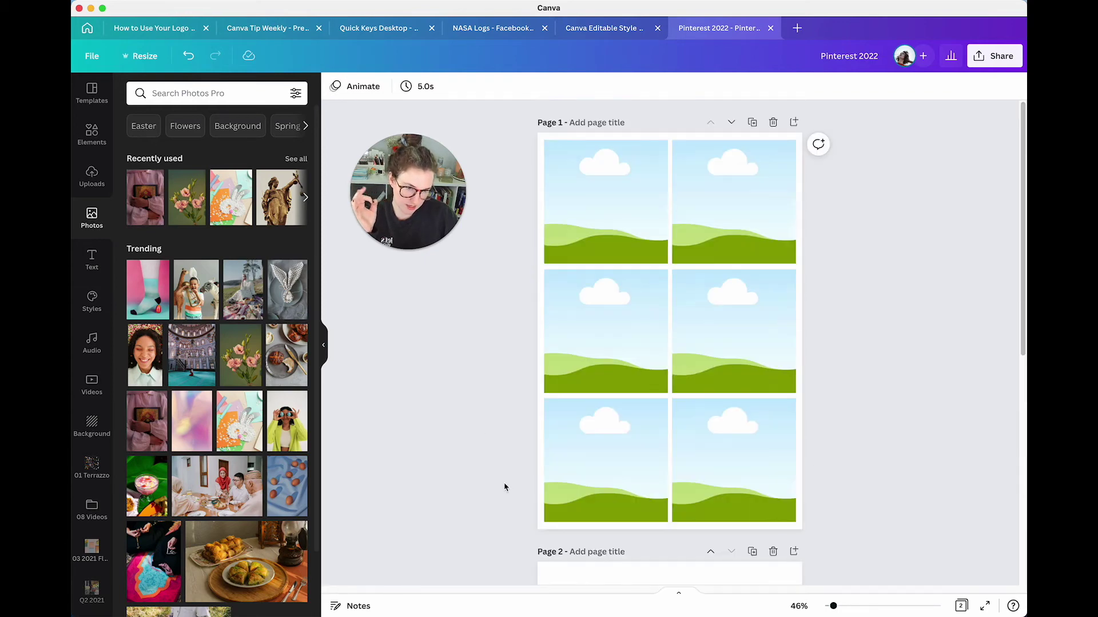
scroll(572, 483, down, 5)
click(670, 475)
click(92, 136)
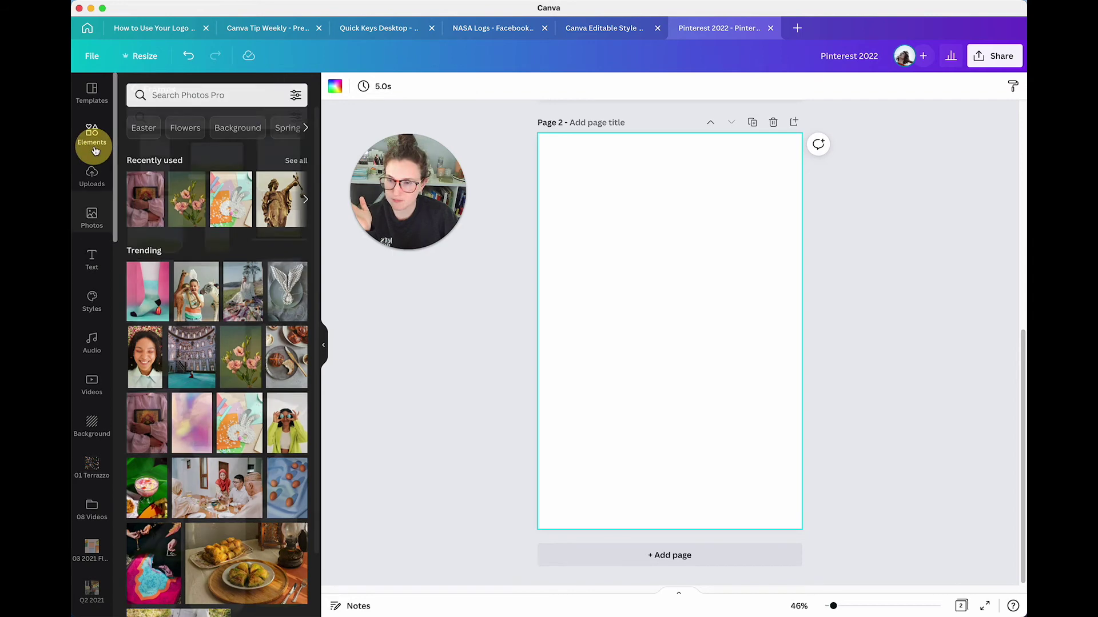
scroll(216, 322, down, 10)
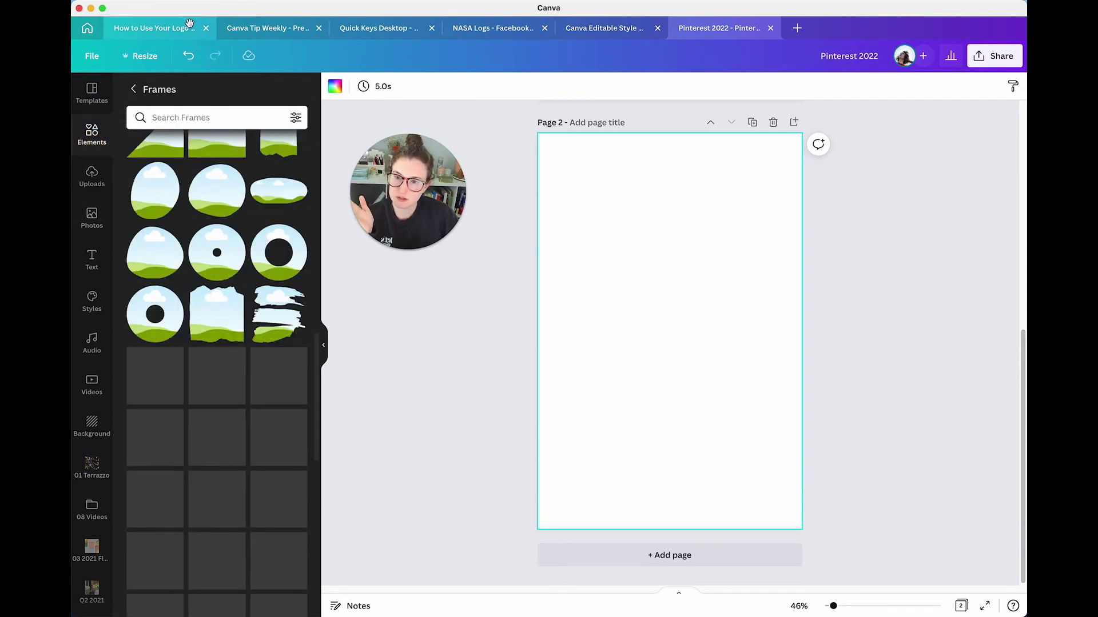
click(133, 89)
scroll(201, 350, down, 10)
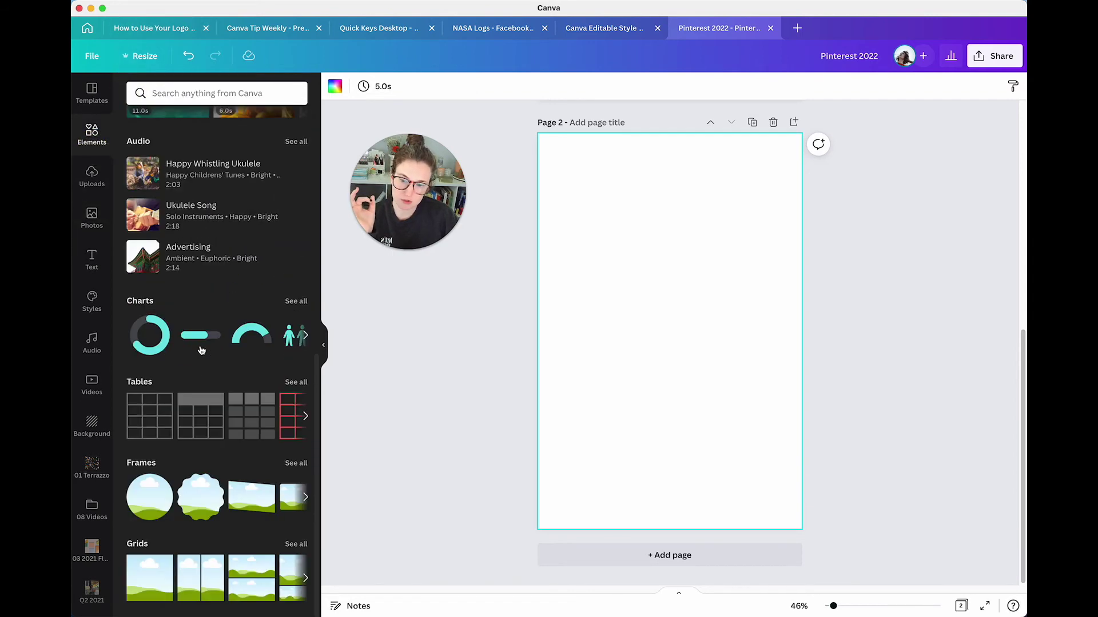
click(296, 544)
scroll(257, 446, down, 5)
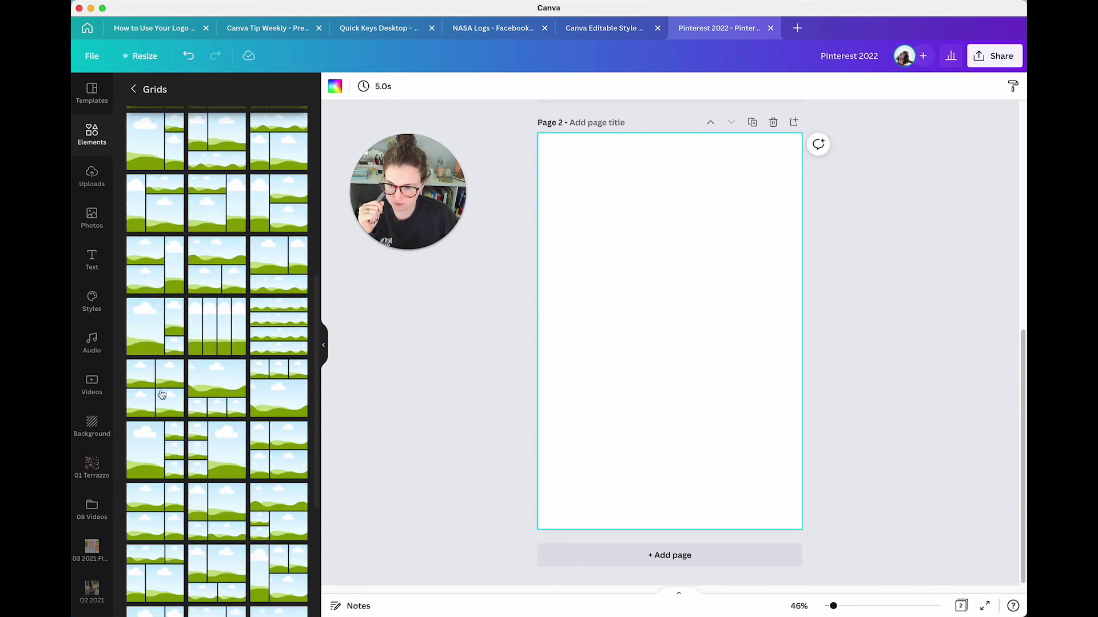
click(282, 340)
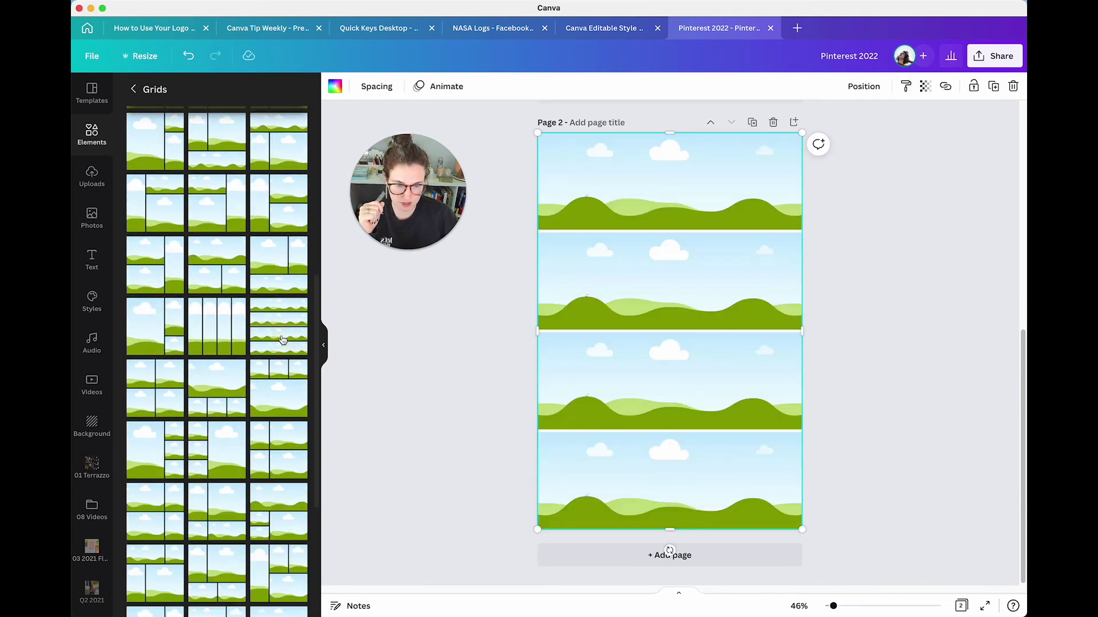
key(Delete)
scroll(202, 398, down, 5)
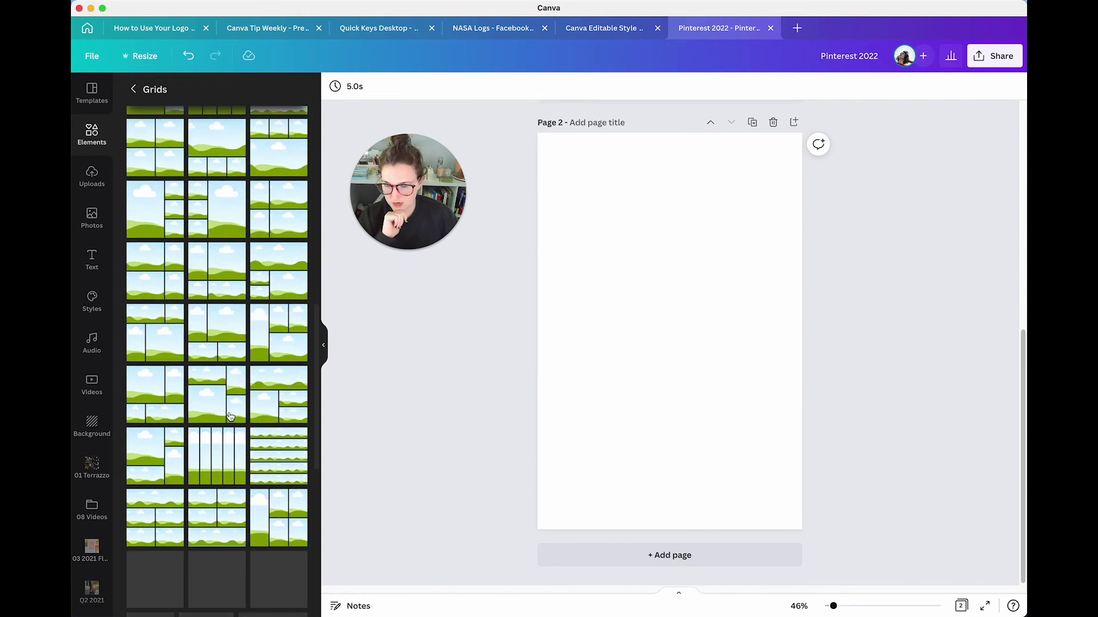
click(229, 456)
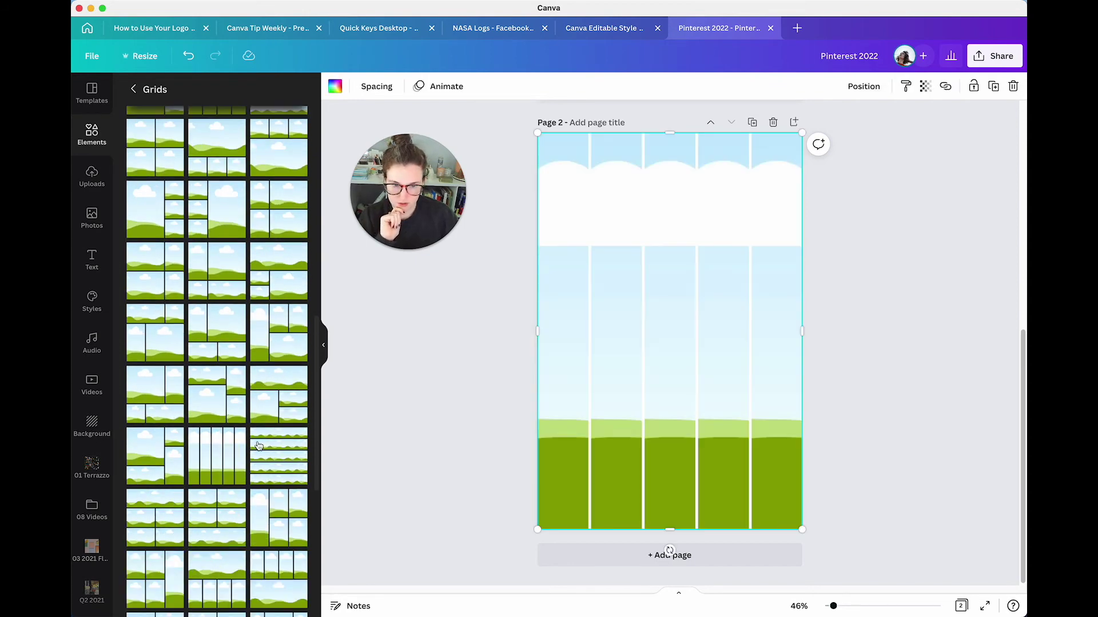
key(Delete)
scroll(286, 426, down, 5)
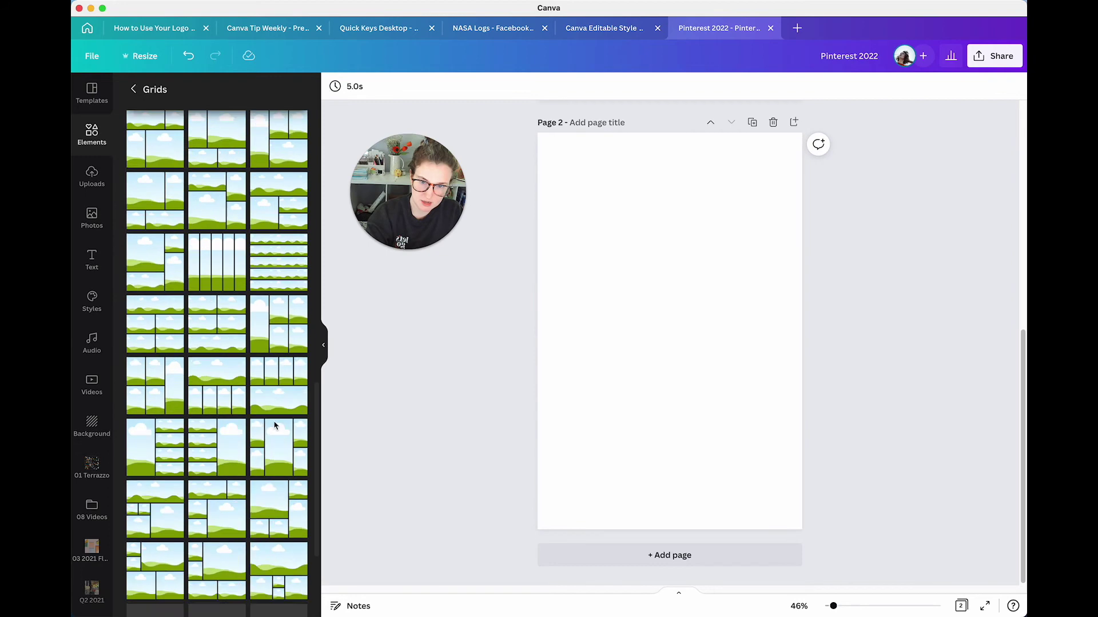
scroll(245, 437, down, 5)
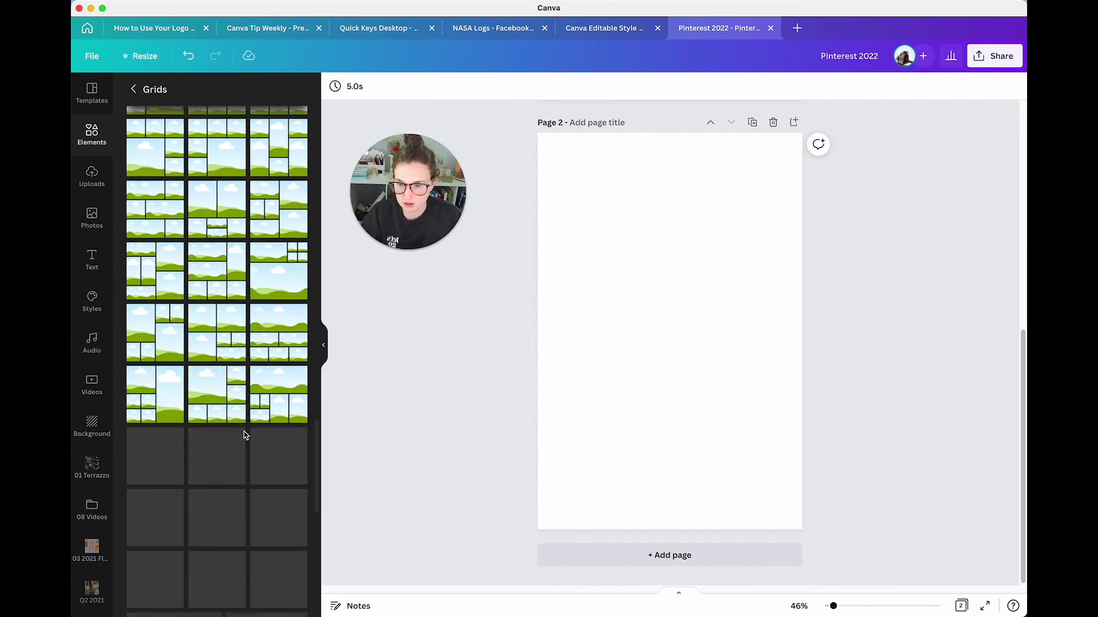
scroll(249, 436, down, 3)
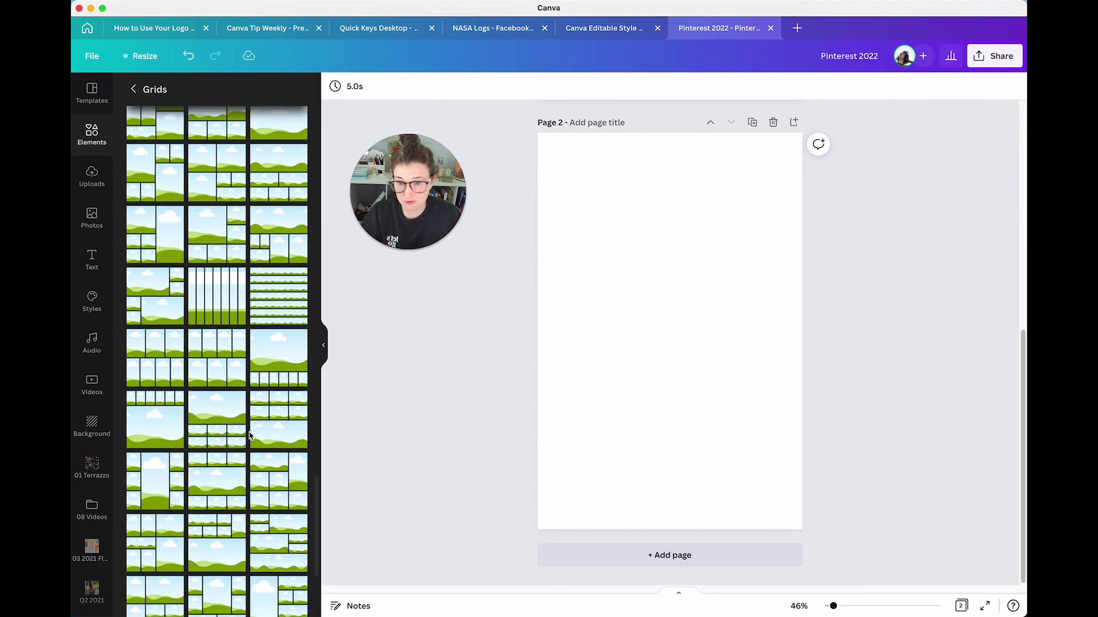
scroll(250, 436, down, 5)
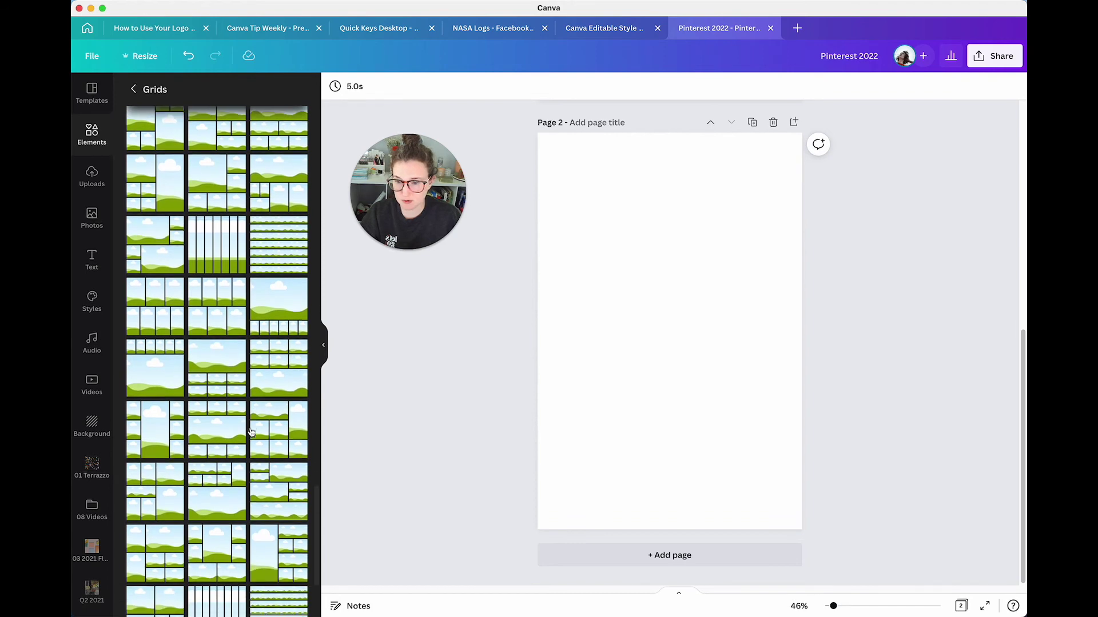
scroll(250, 433, down, 3)
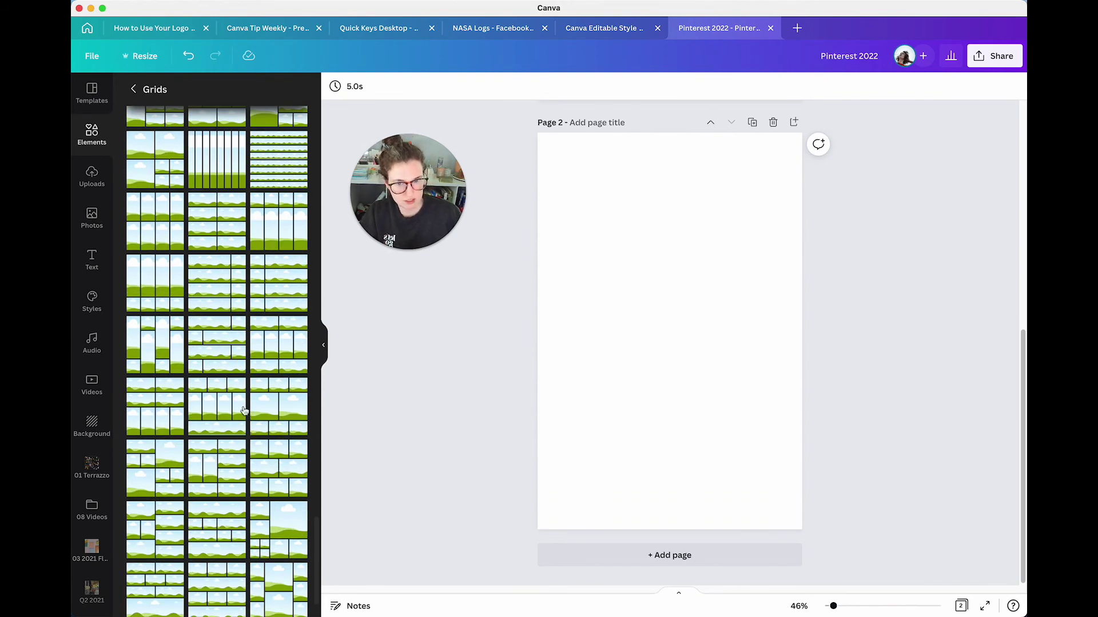
click(94, 214)
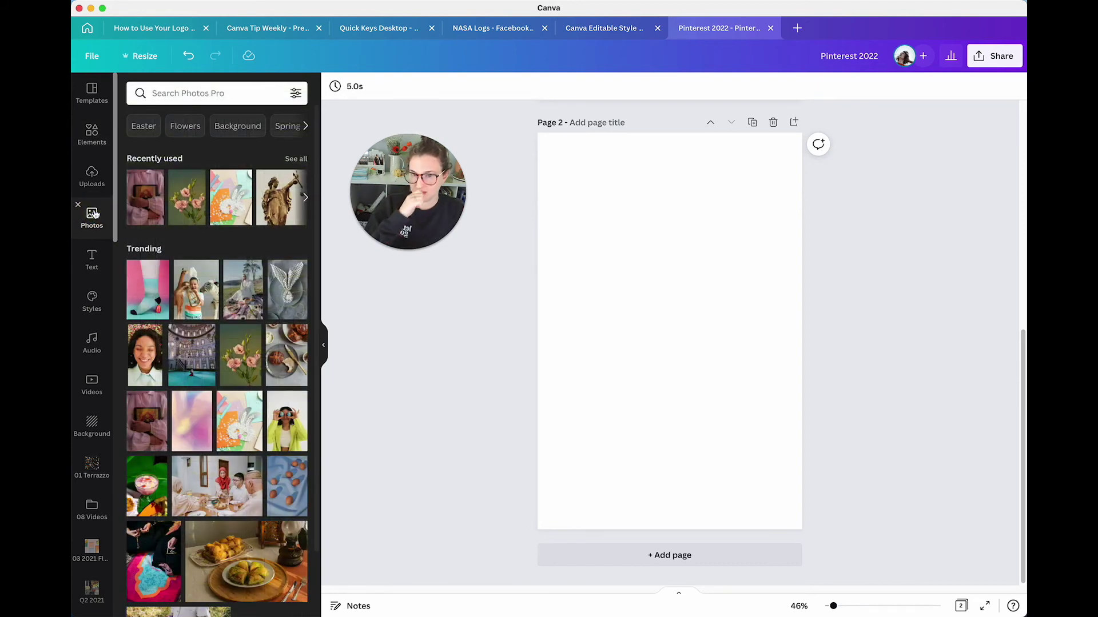
- Add the boy-with-zebra photo, shrunk and placed at the page's top-left
click(196, 290)
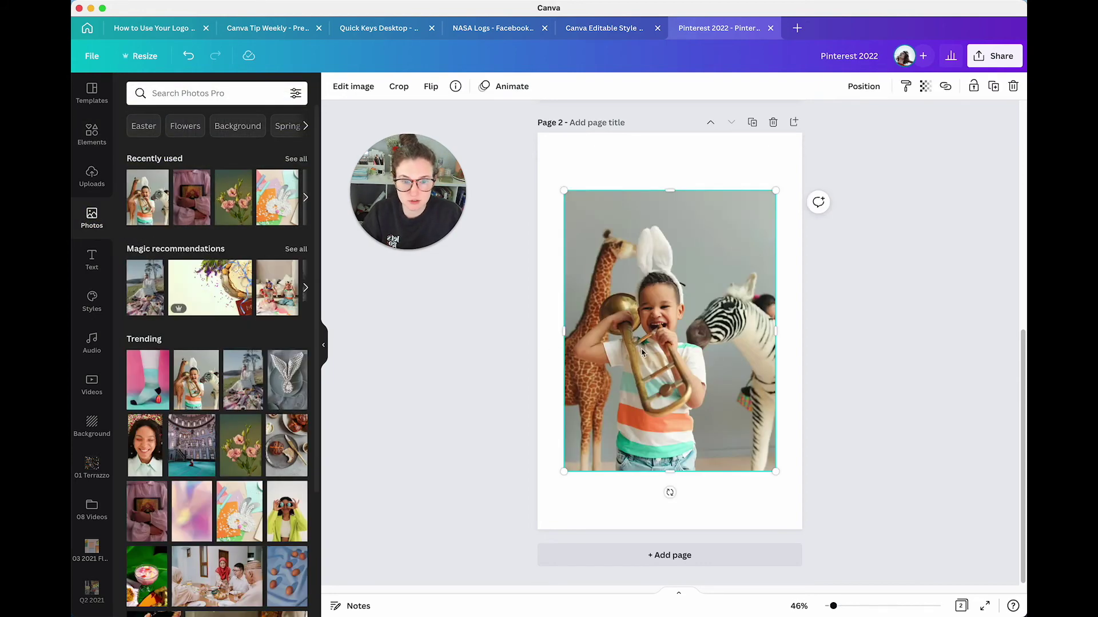
drag(648, 347, 626, 294)
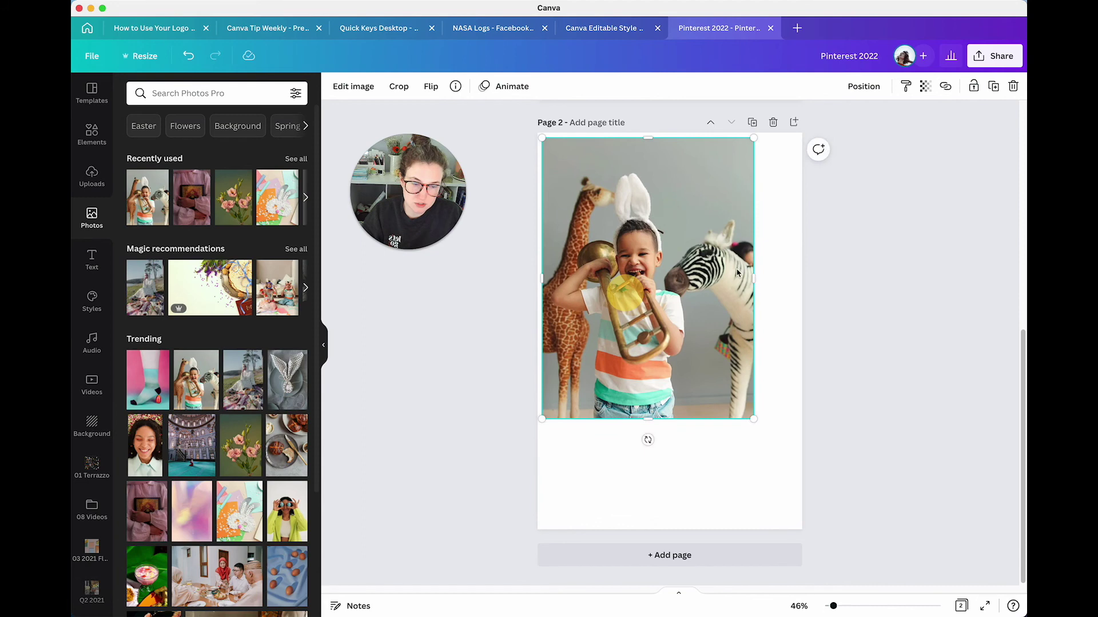
drag(754, 414, 664, 301)
drag(664, 219, 644, 219)
click(713, 255)
- Add the pink flowers photo beside the boy photo, sized to fill the right side
click(235, 457)
drag(612, 373, 692, 339)
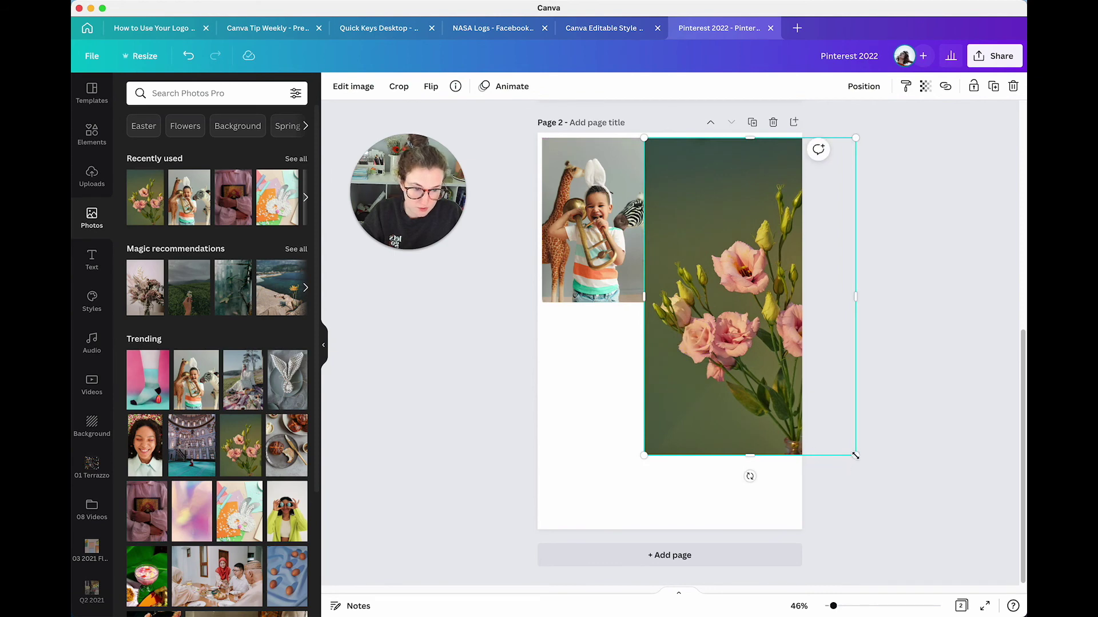
drag(855, 456, 758, 303)
click(755, 358)
click(681, 261)
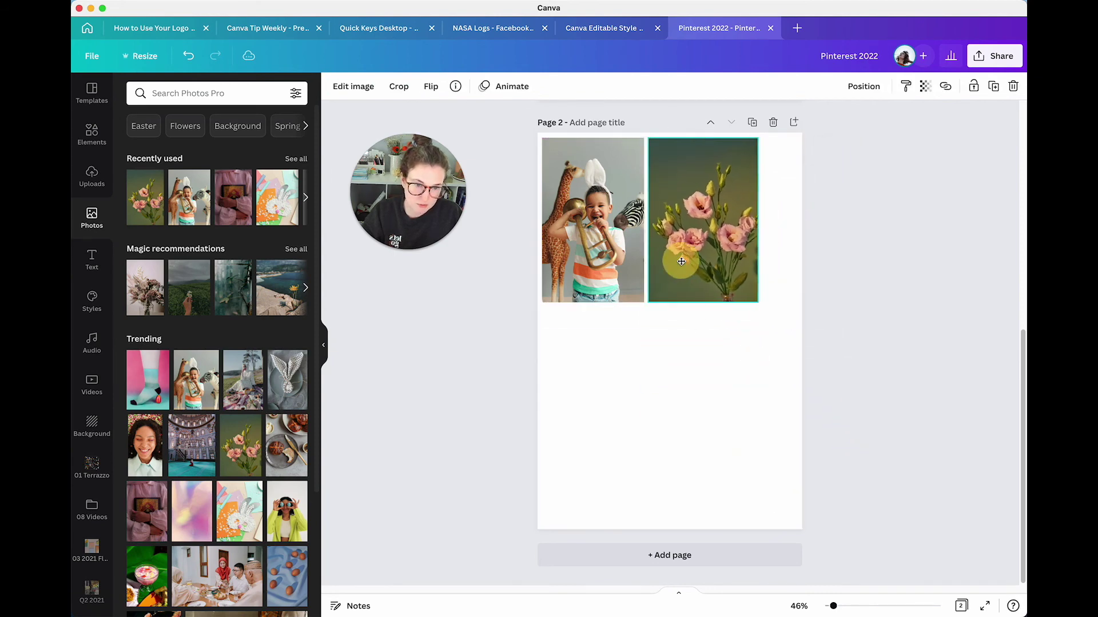
click(673, 366)
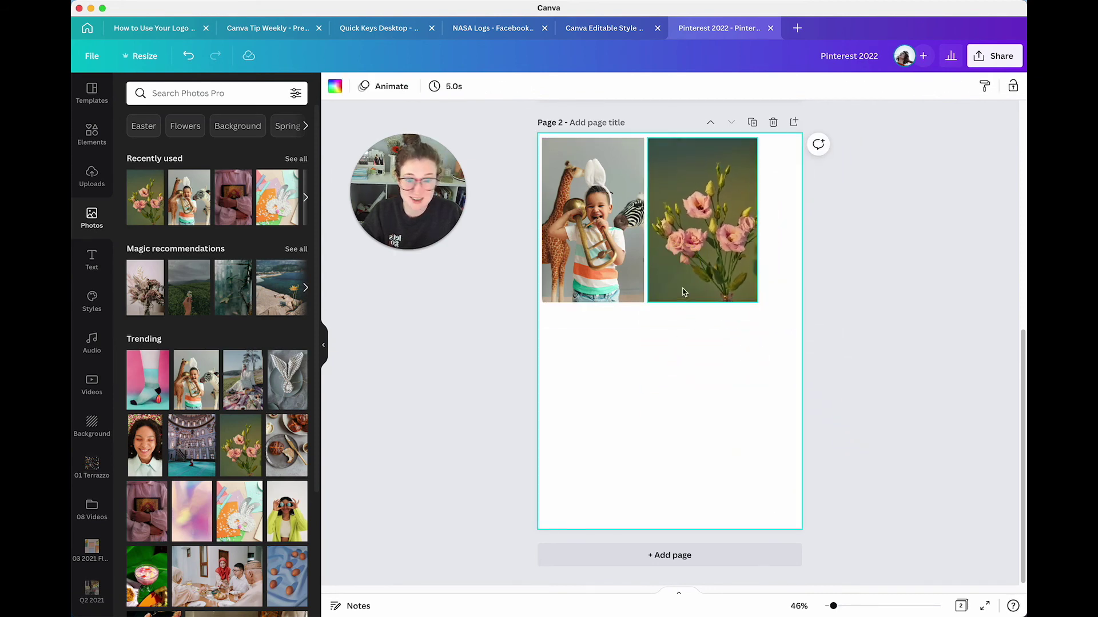
click(684, 292)
drag(758, 303, 814, 356)
click(657, 465)
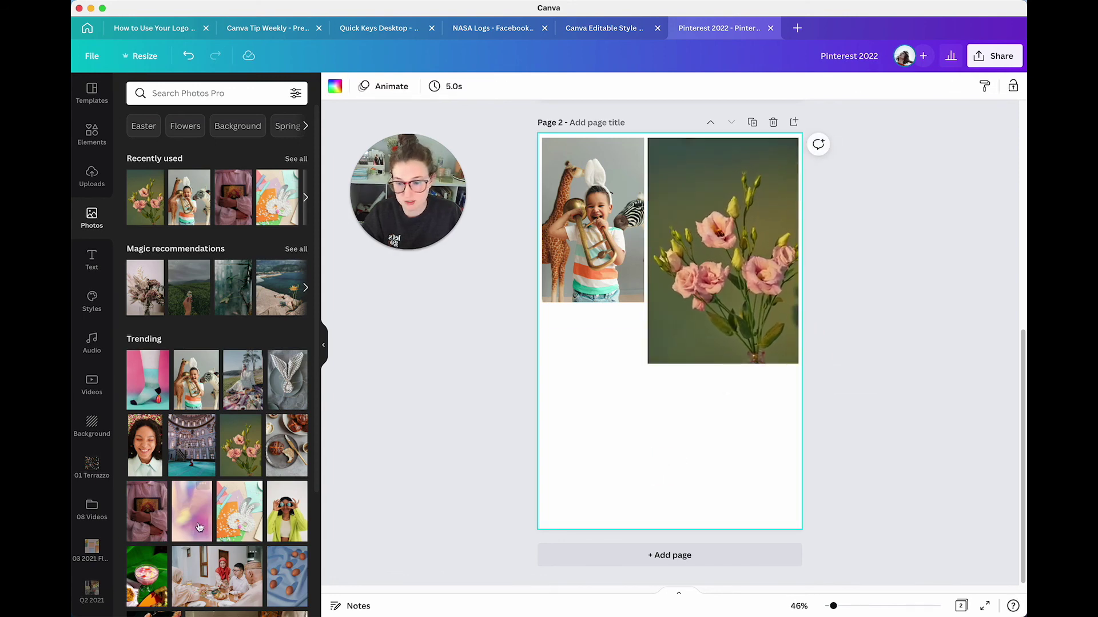
- Add the eggs on blue cloth photo under the boy, cropped level with the flowers
click(281, 582)
drag(612, 312, 596, 374)
drag(748, 217, 628, 348)
drag(626, 420, 623, 362)
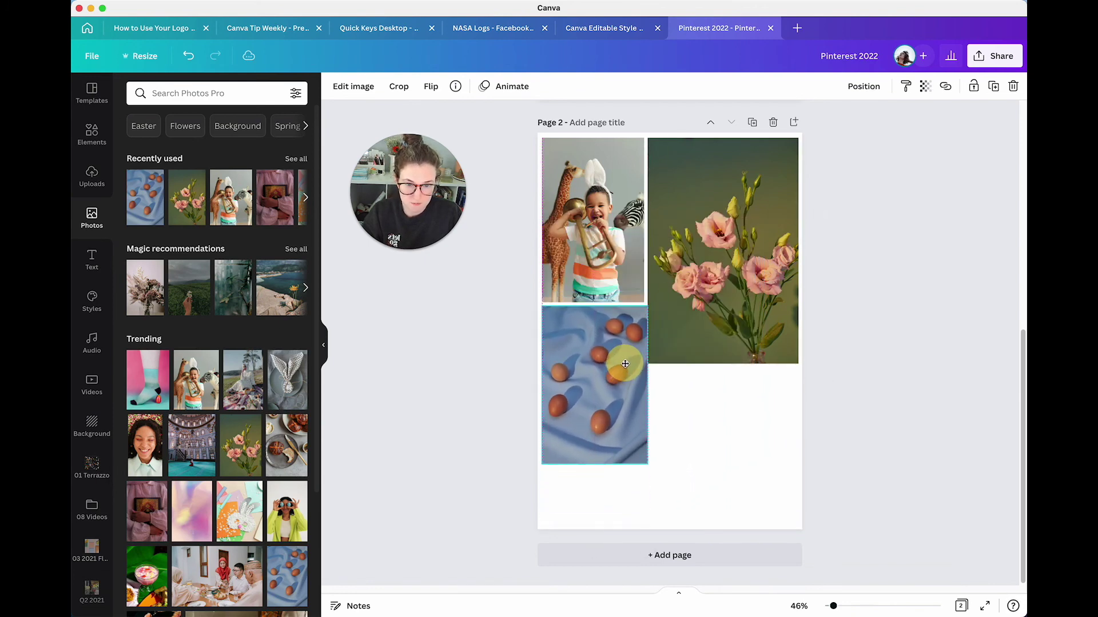
drag(634, 464, 606, 364)
click(694, 436)
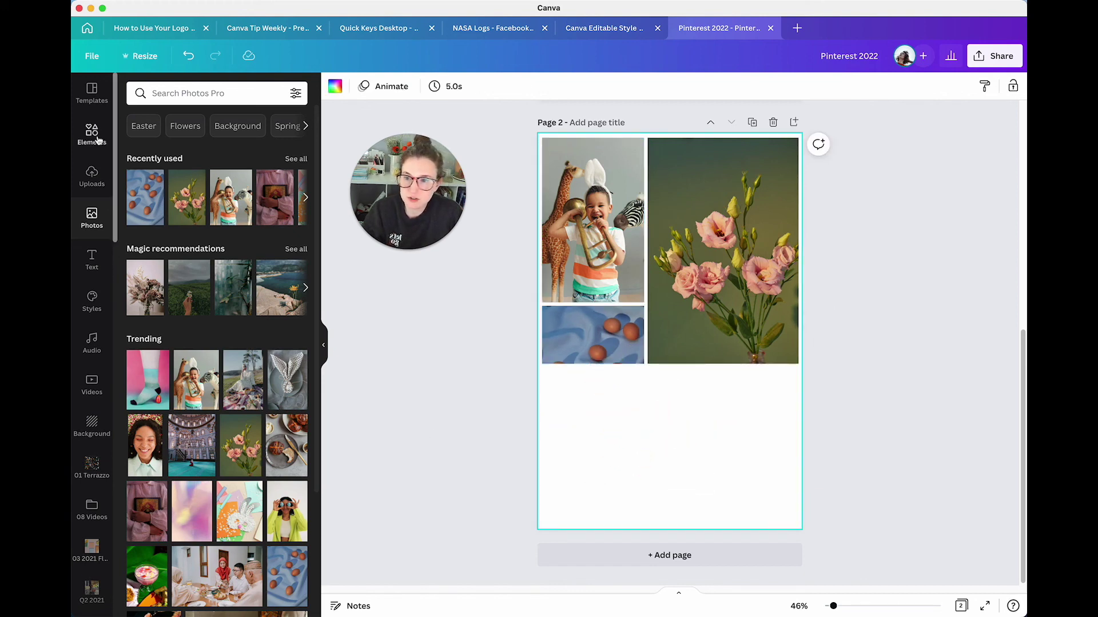
- Return to the Style Guide design and delete the eight-cell grid beside MOOD BOARD
click(610, 25)
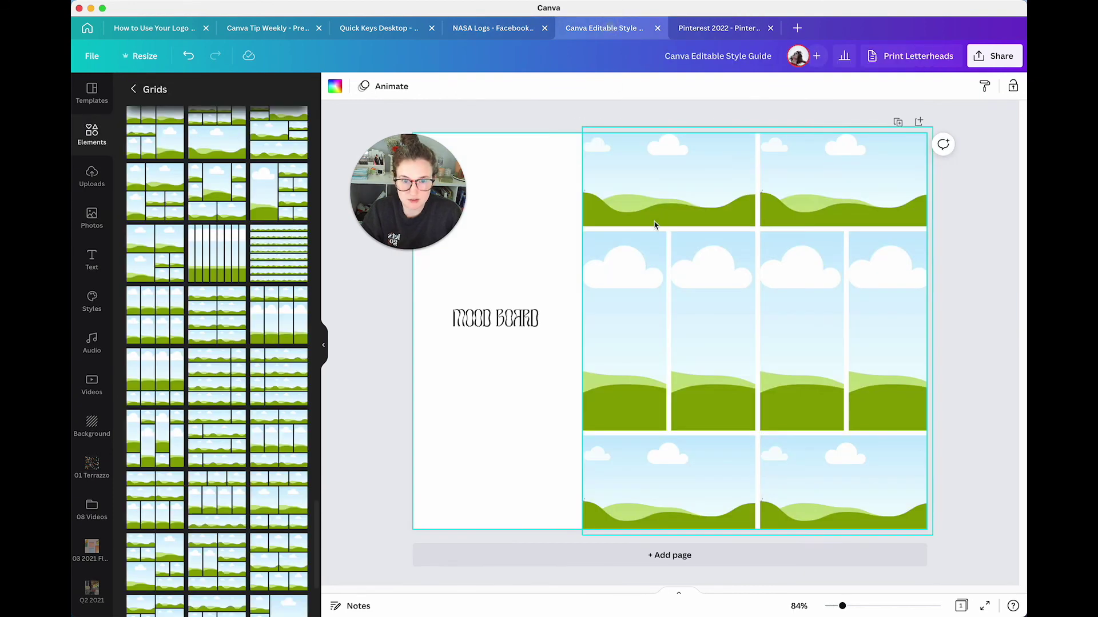
click(736, 254)
key(Delete)
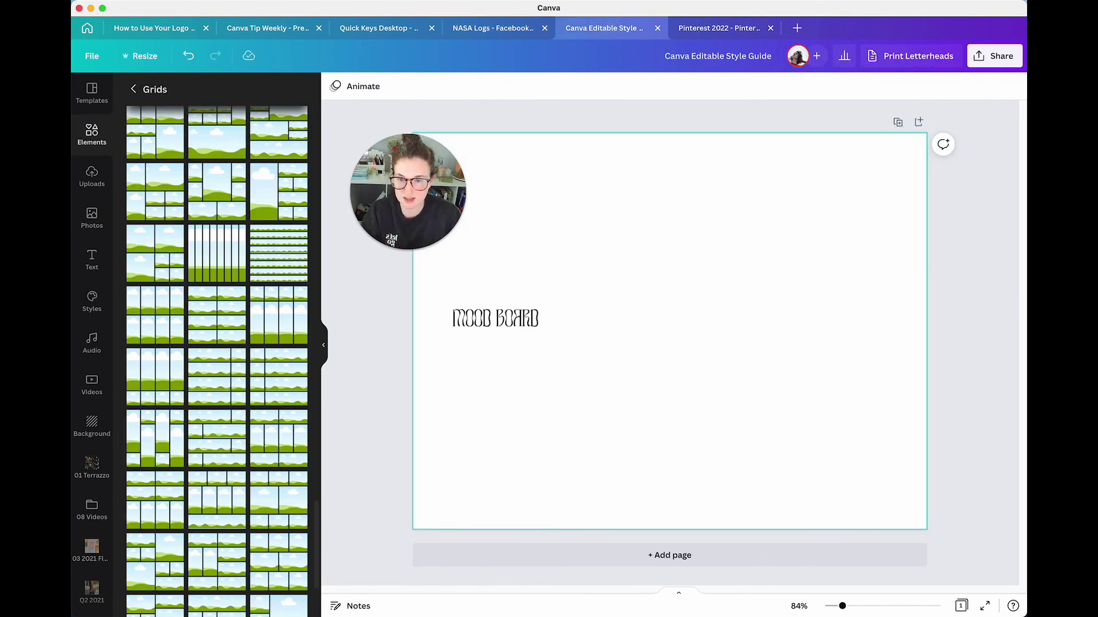
scroll(252, 455, up, 3)
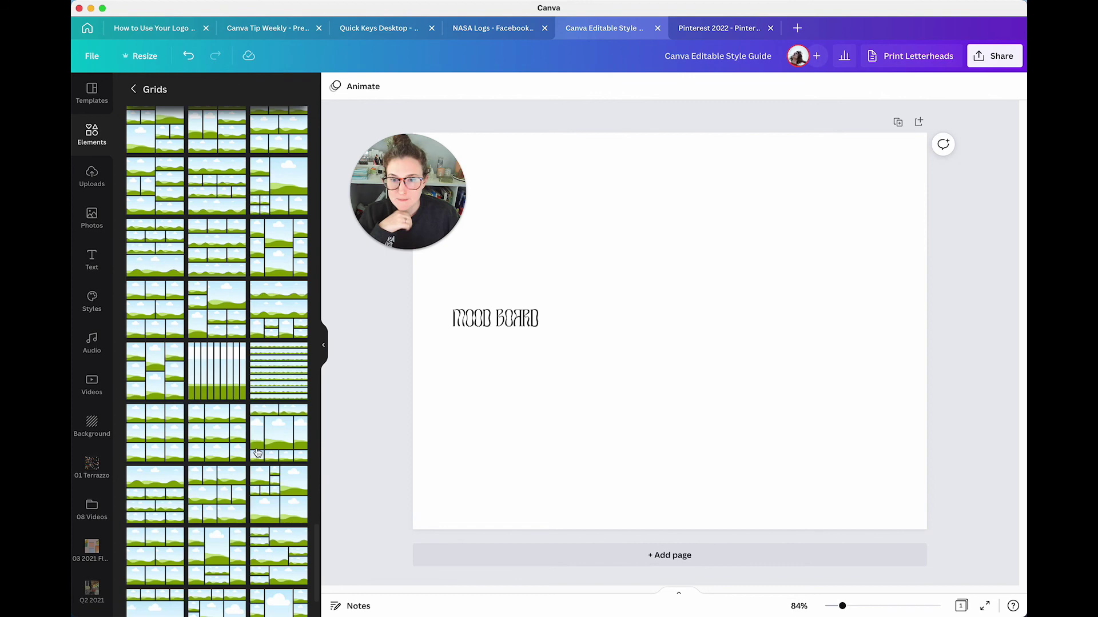
scroll(257, 453, down, 1)
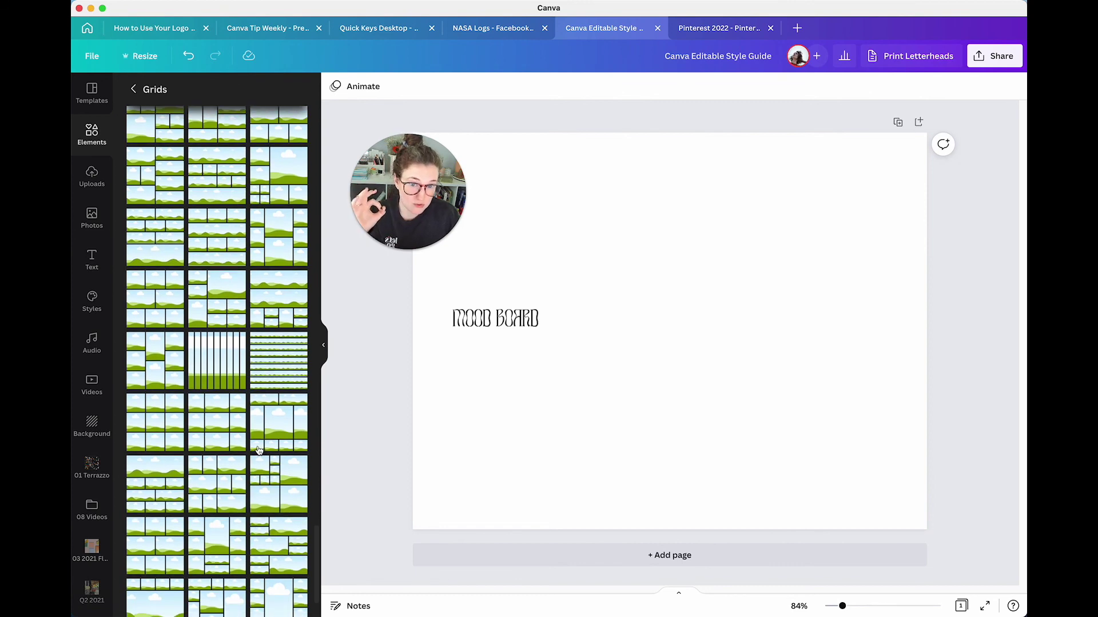
scroll(249, 443, up, 10)
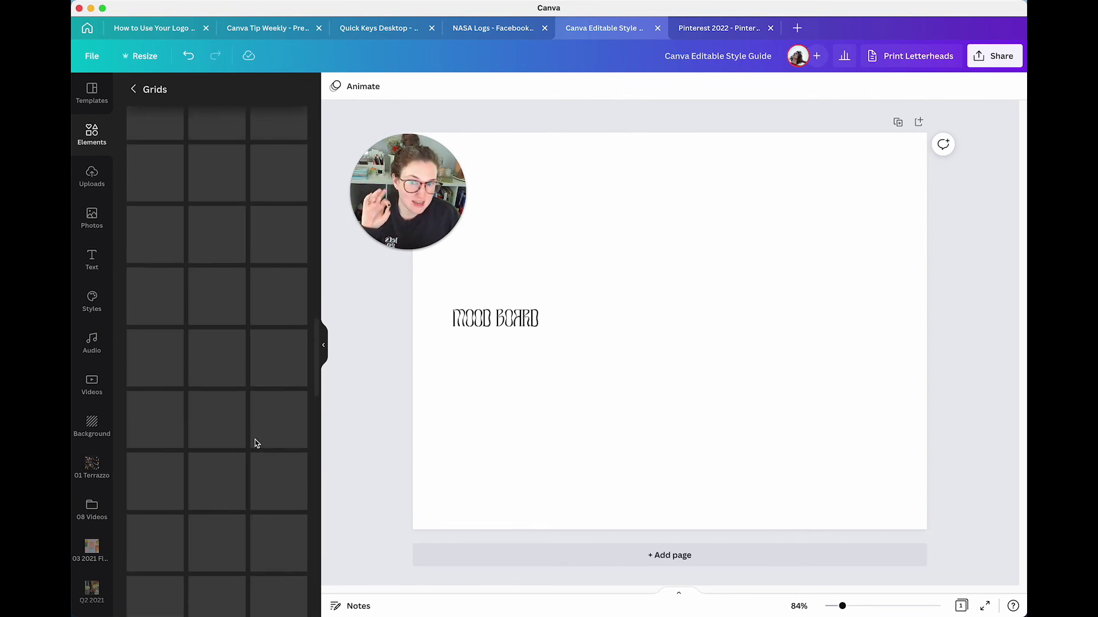
scroll(258, 429, up, 10)
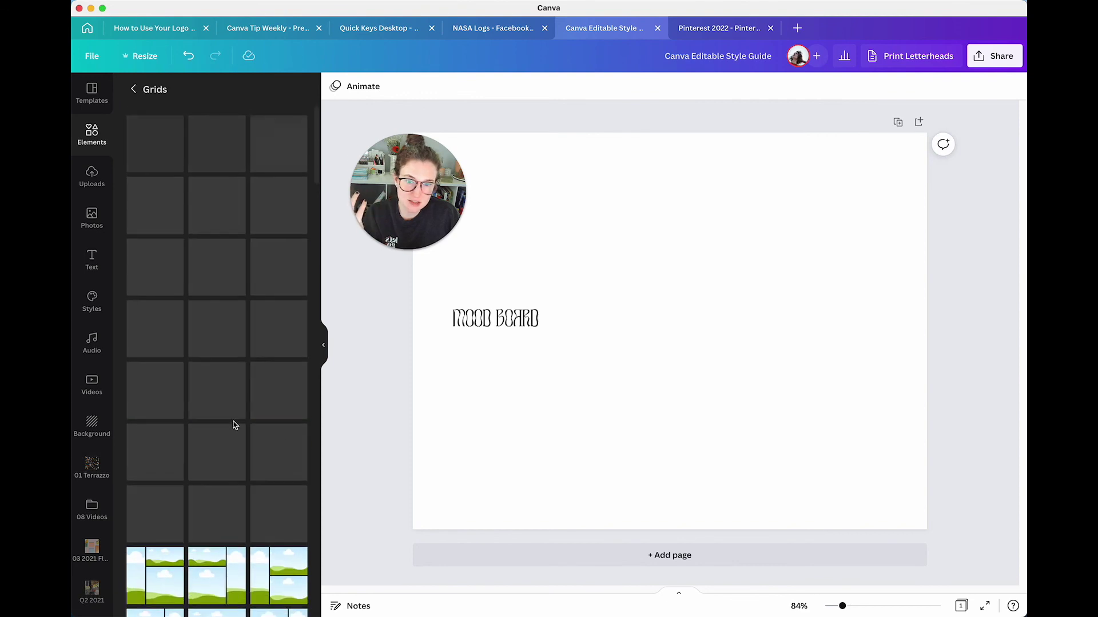